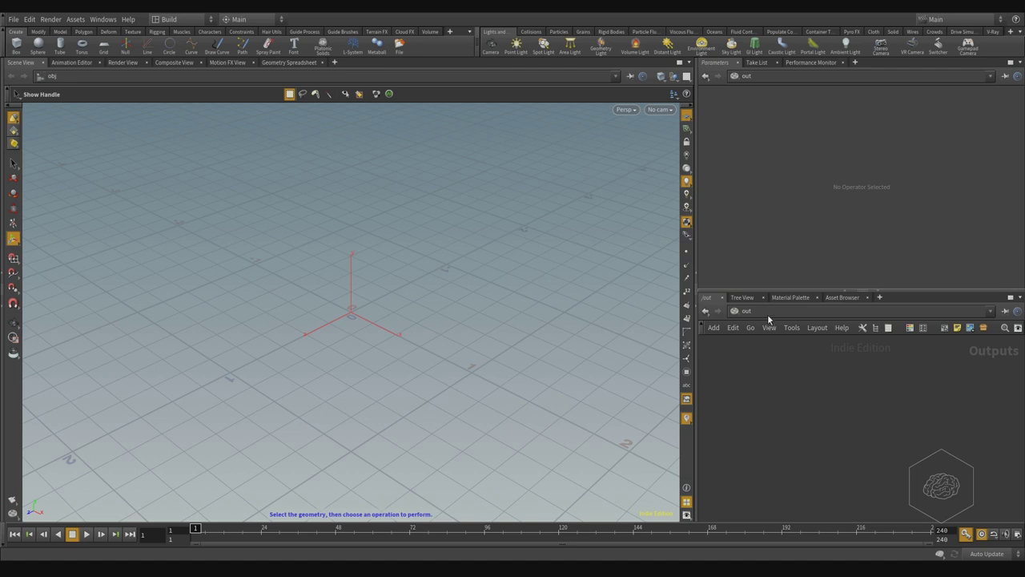
Switch the network editor to the /out network and open the render node creation menu.
{"action": "left_click", "coordinate": [768, 312]}
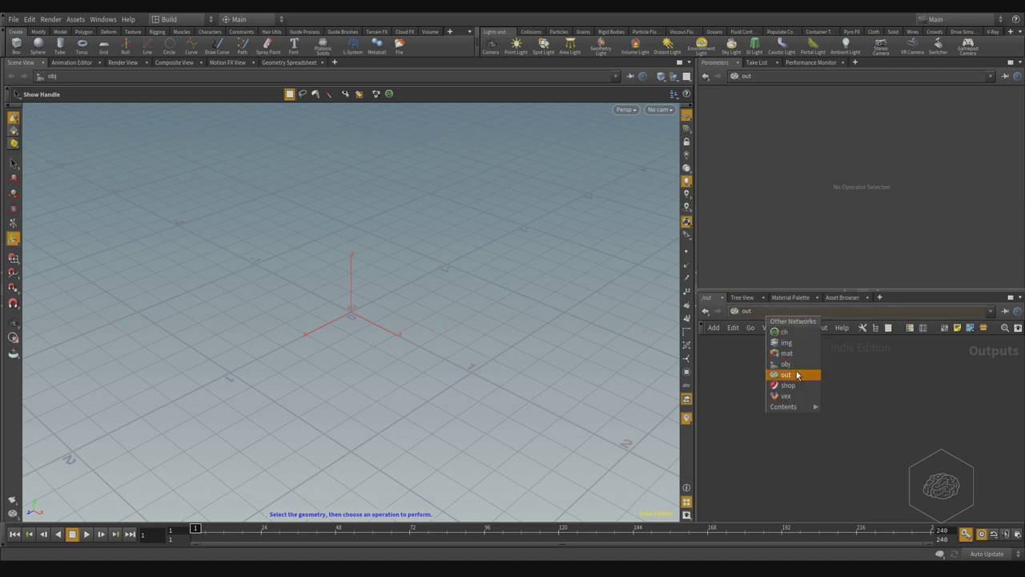
{"action": "left_click", "coordinate": [797, 375]}
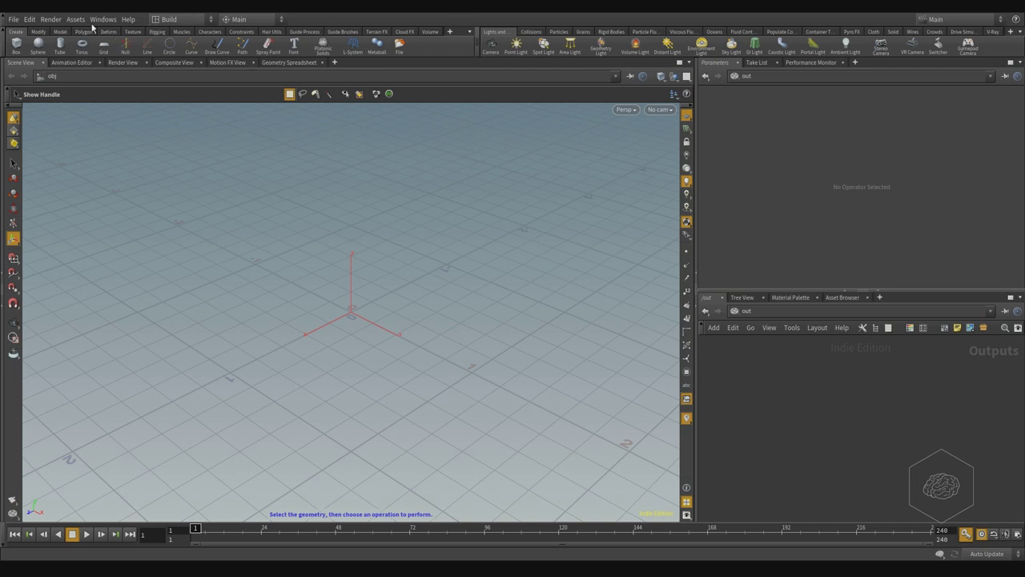
{"action": "left_click", "coordinate": [50, 19]}
{"action": "mouse_move", "coordinate": [71, 32]}
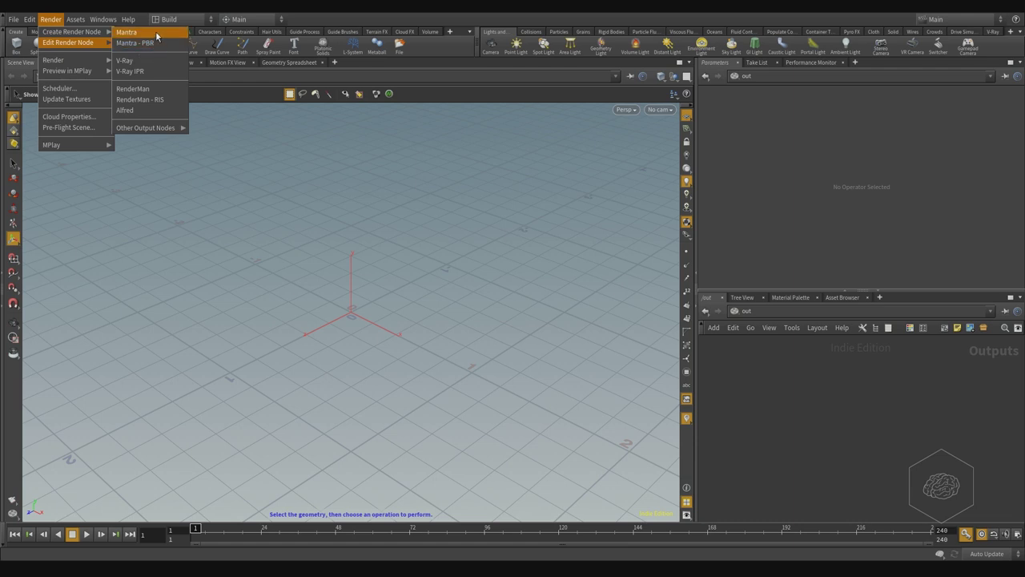
Add the Mantra render node mantra1 in /out and collapse the separate Parameters pane.
{"action": "left_click", "coordinate": [157, 36]}
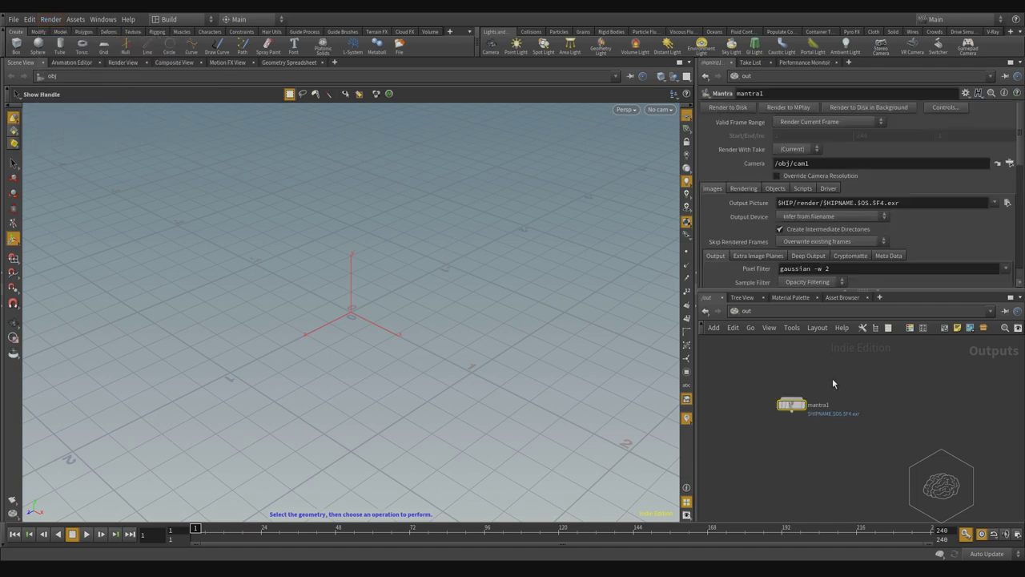
{"action": "middle_click_drag", "start_coordinate": [858, 367], "coordinate": [908, 409]}
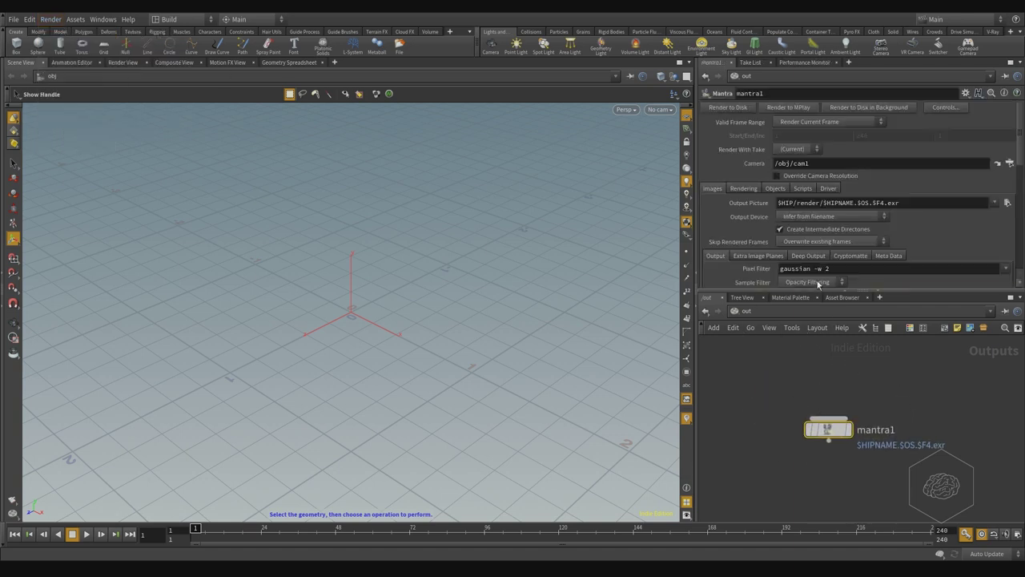
{"action": "left_click", "coordinate": [845, 290]}
{"action": "middle_click_drag", "start_coordinate": [934, 338], "coordinate": [902, 338]}
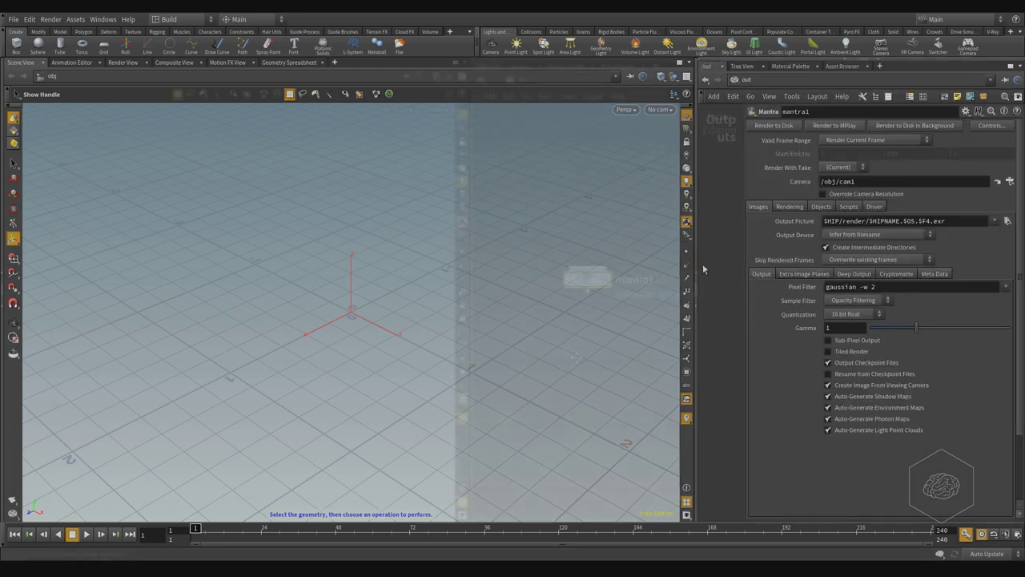
{"action": "left_click", "coordinate": [1011, 65]}
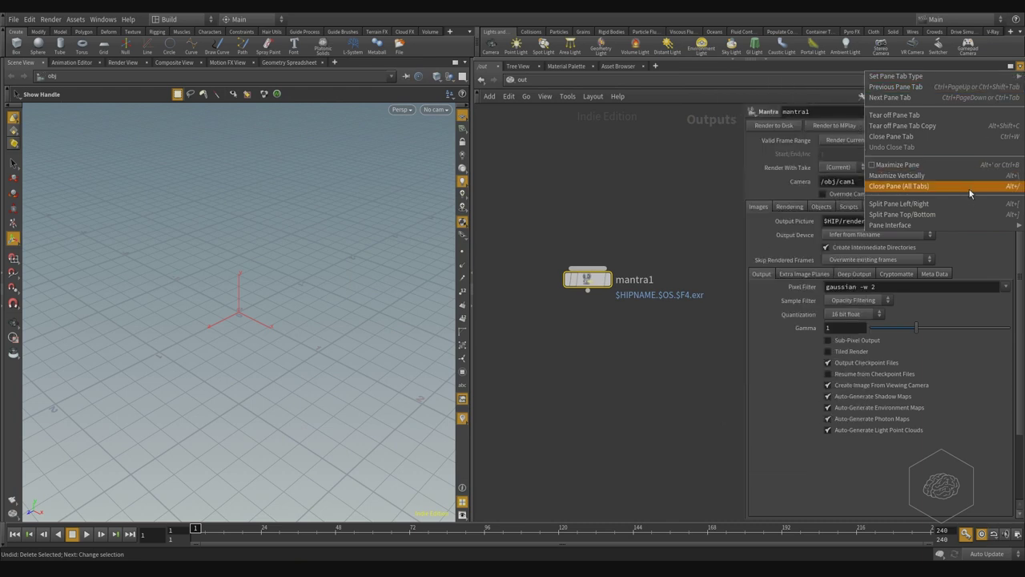
Show mantra1's parameters in a split pane beside a graph-only /out network view.
{"action": "left_click", "coordinate": [905, 203]}
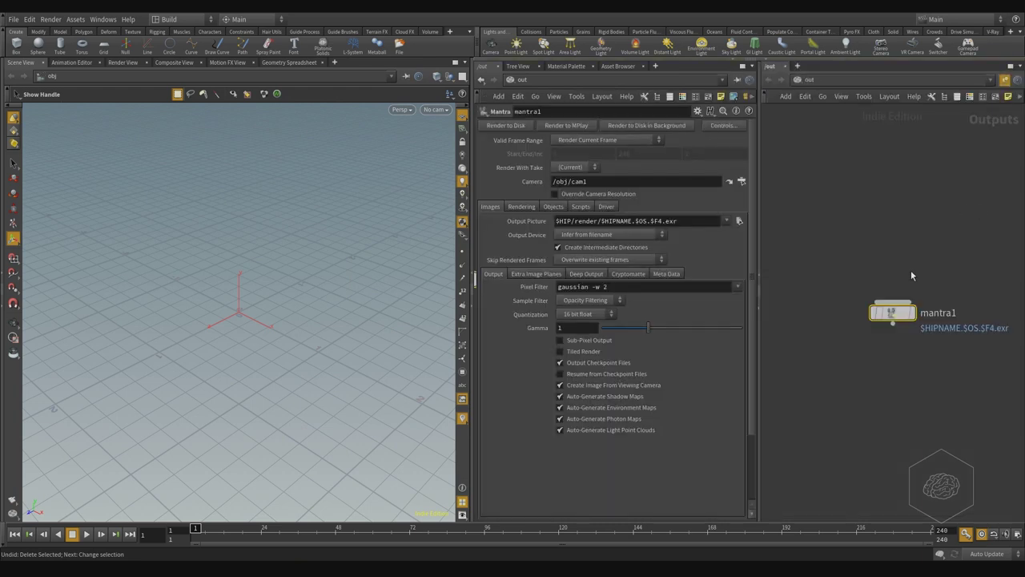
{"action": "left_click", "coordinate": [797, 66]}
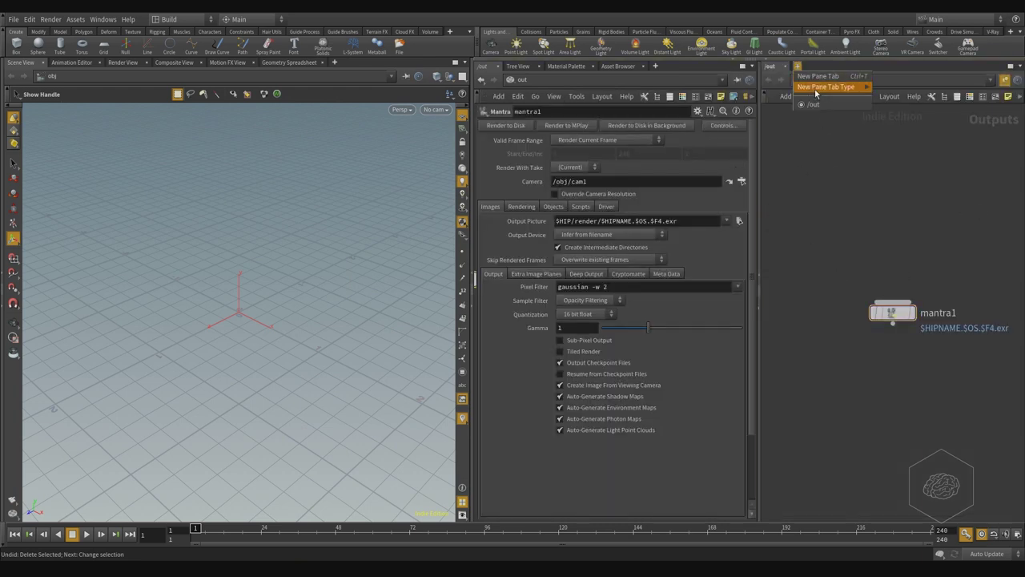
{"action": "mouse_move", "coordinate": [828, 86]}
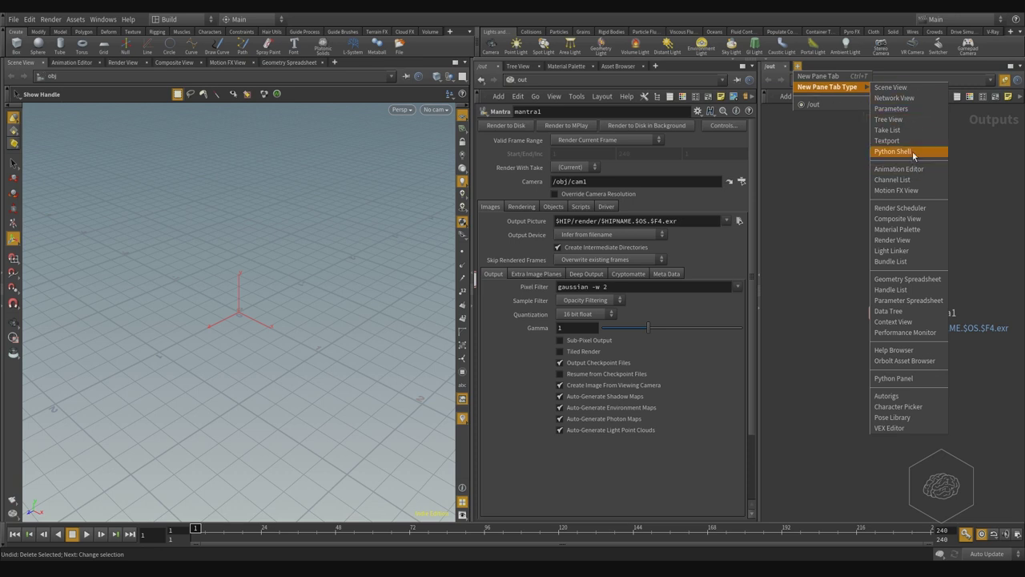
{"action": "left_click", "coordinate": [893, 109]}
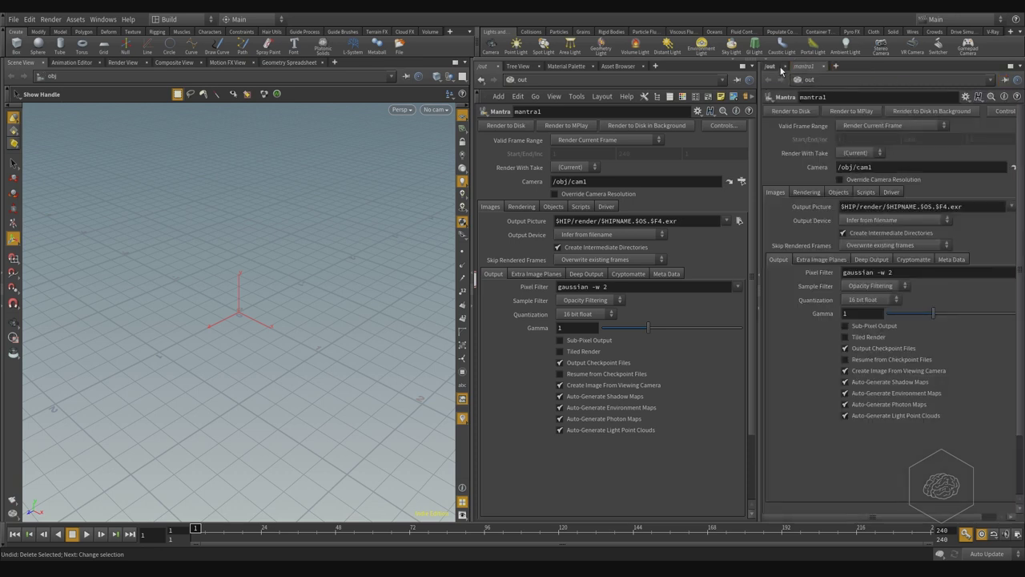
{"action": "left_click", "coordinate": [782, 67]}
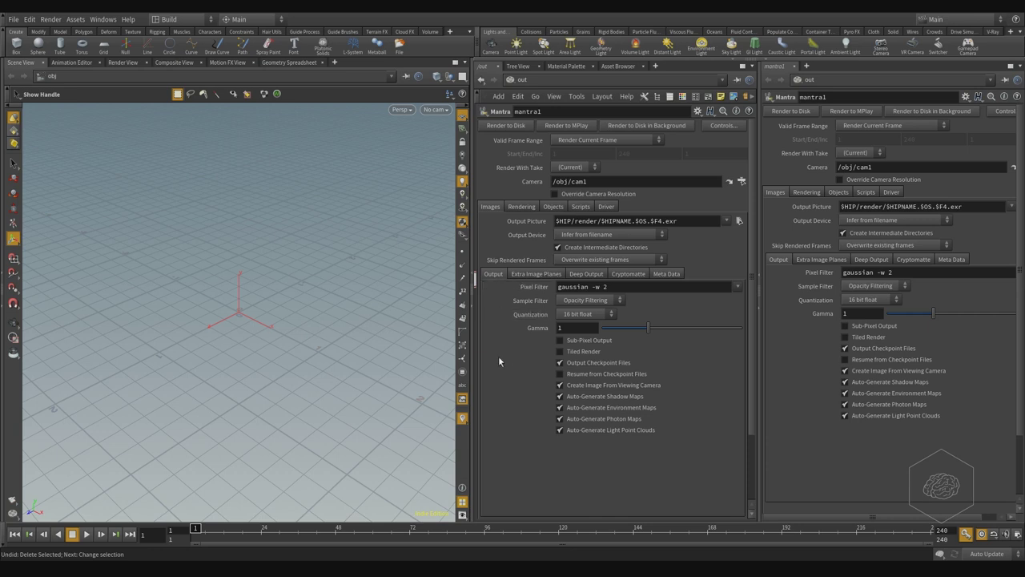
{"action": "key", "text": "p"}
{"action": "mouse_move", "coordinate": [521, 372]}
{"action": "middle_mouse_down"}
{"action": "mouse_move", "coordinate": [725, 385]}
{"action": "mouse_move", "coordinate": [693, 367]}
{"action": "middle_mouse_up"}
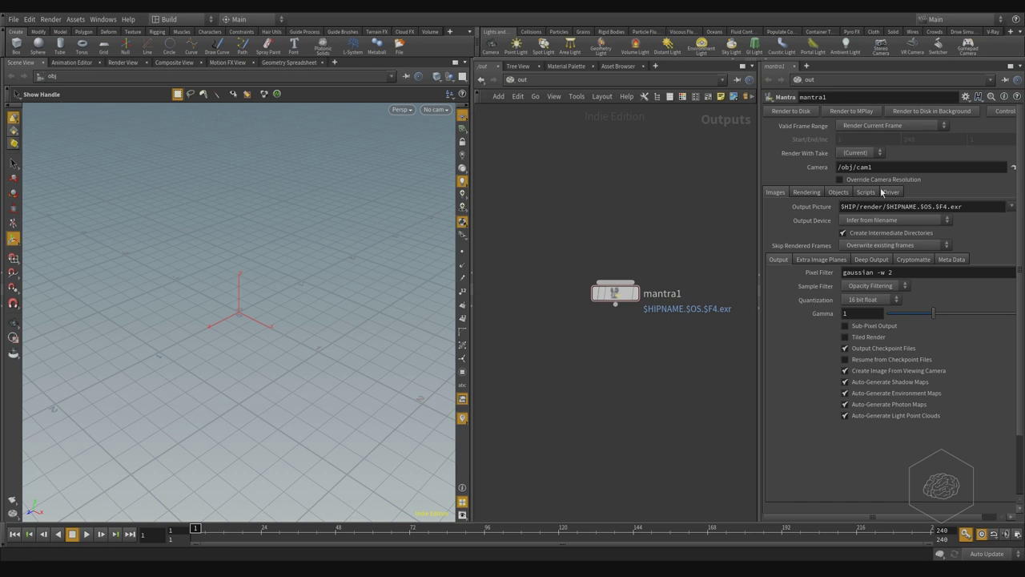
{"action": "middle_click_drag", "start_coordinate": [699, 197], "coordinate": [647, 209]}
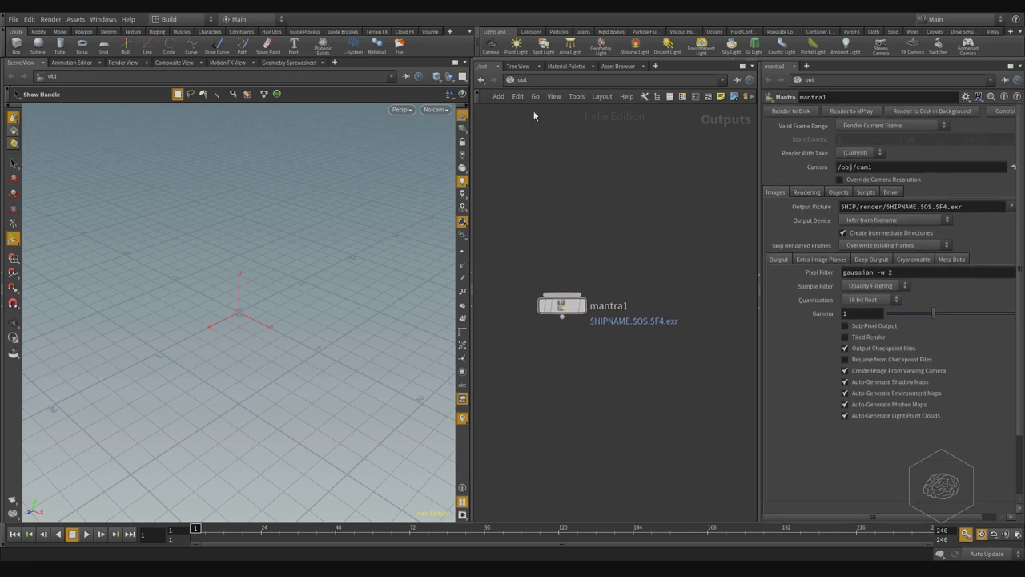
Switch to the mat_render desktop and add test Mantra and Mantra Archive nodes.
{"action": "left_click", "coordinate": [210, 20]}
{"action": "left_click", "coordinate": [200, 179]}
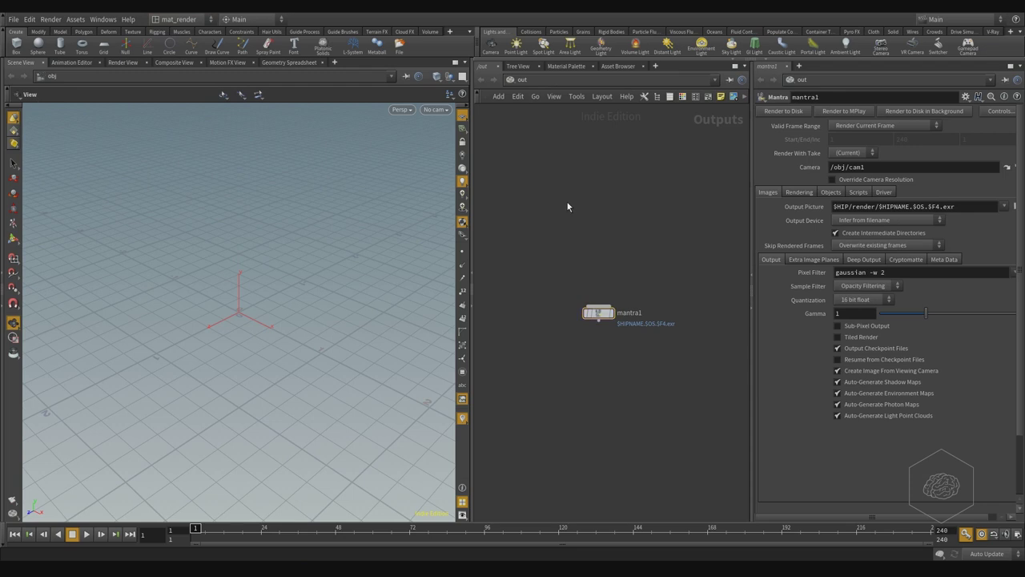
{"action": "key", "text": "Tab"}
{"action": "type", "text": "mantra"}
{"action": "key", "text": "Return"}
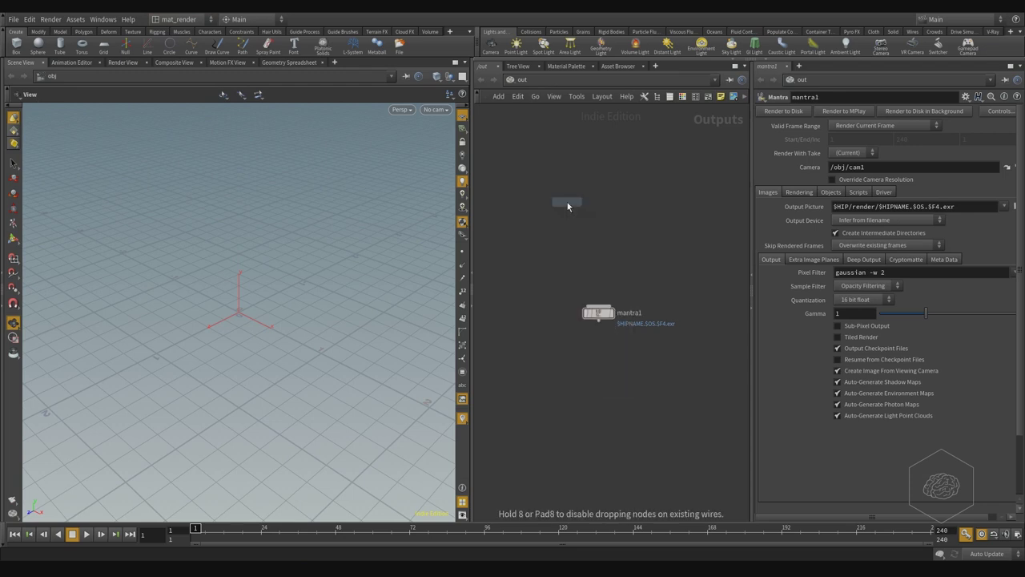
{"action": "left_click", "coordinate": [567, 205]}
{"action": "key", "text": "Tab"}
{"action": "type", "text": "man"}
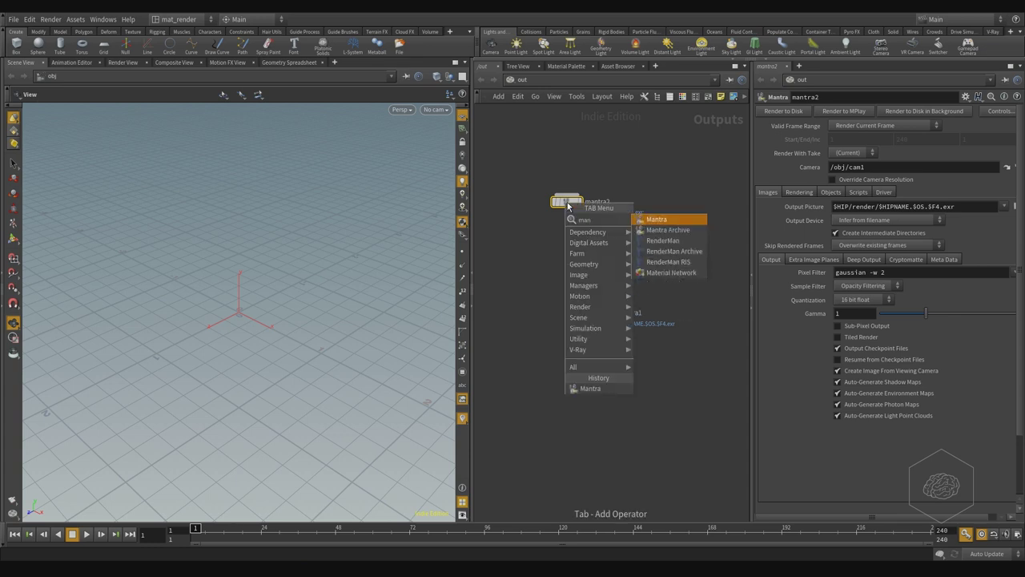
{"action": "type", "text": "tra"}
{"action": "key", "text": "Return"}
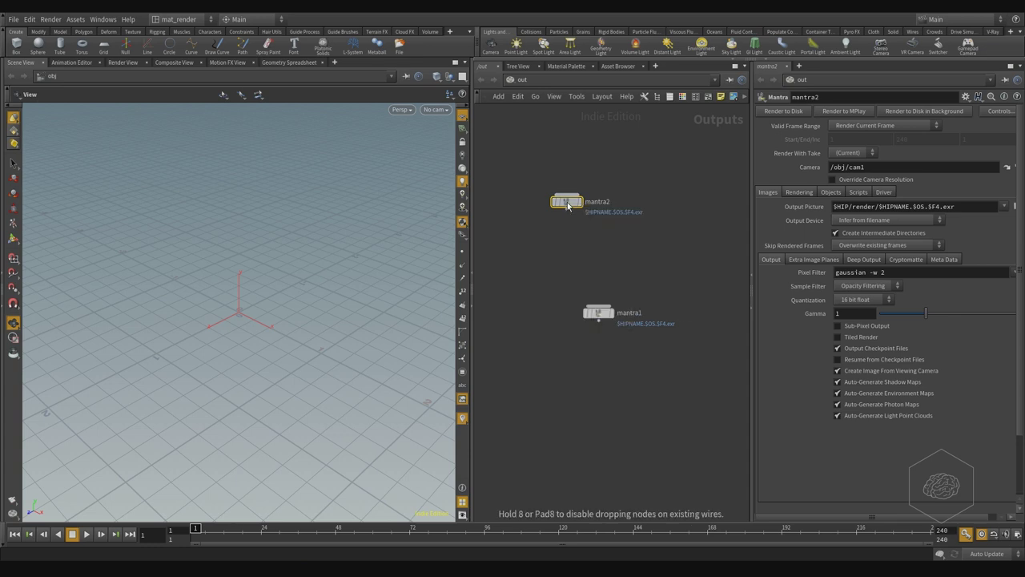
{"action": "left_click", "coordinate": [570, 247]}
Delete the test ifdarchive1 and mantra2 nodes, leaving only mantra1.
{"action": "scroll", "coordinate": [597, 271], "scroll_direction": "up", "scroll_amount": 2}
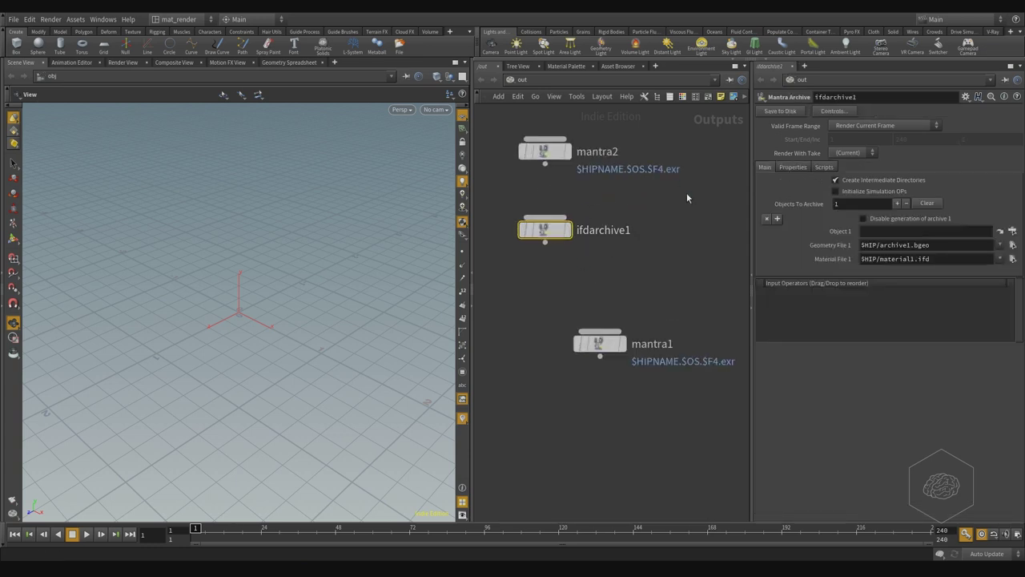
{"action": "key", "text": "Delete"}
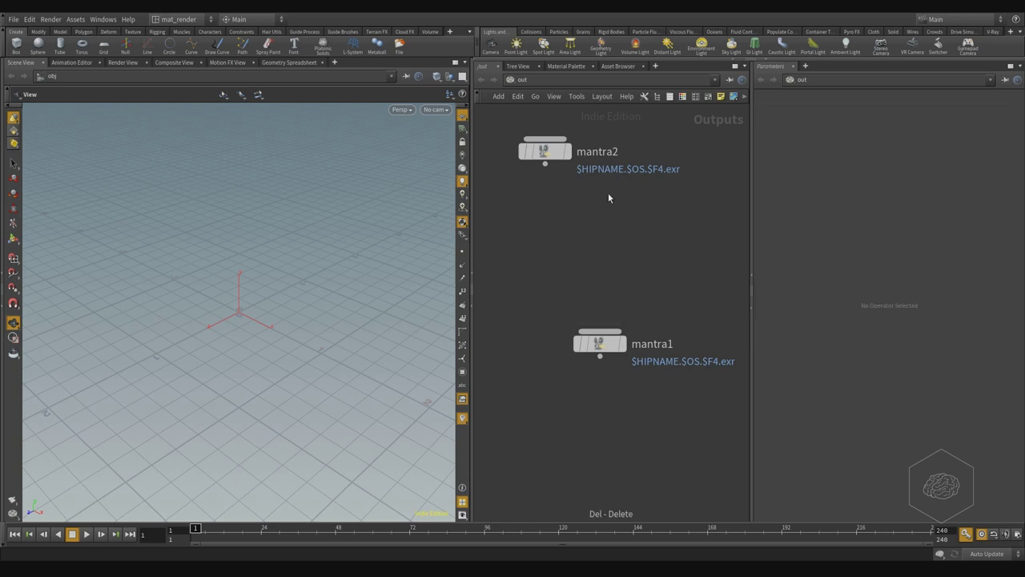
{"action": "middle_click_drag", "start_coordinate": [609, 194], "coordinate": [625, 267]}
{"action": "left_click", "coordinate": [561, 223]}
{"action": "middle_click_drag", "start_coordinate": [673, 331], "coordinate": [643, 211]}
{"action": "key", "text": "Delete"}
Select mantra1 to display its render settings again.
{"action": "left_click", "coordinate": [588, 288]}
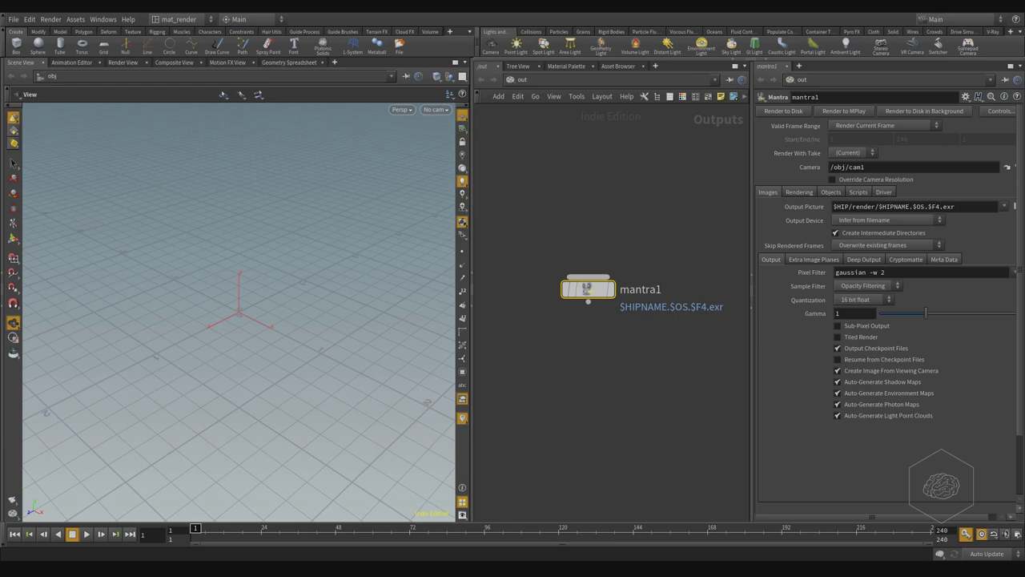
Restrict houdini.exe's processor affinity in Task Manager by excluding CPU 0 and CPU 1.
{"action": "key", "text": "ctrl+shift+Escape"}
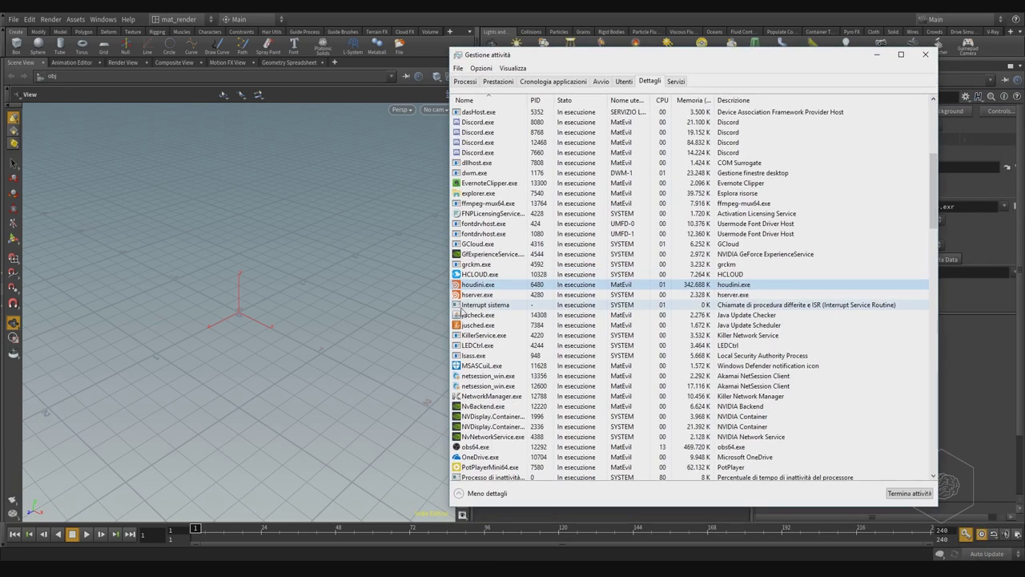
{"action": "right_click", "coordinate": [471, 285]}
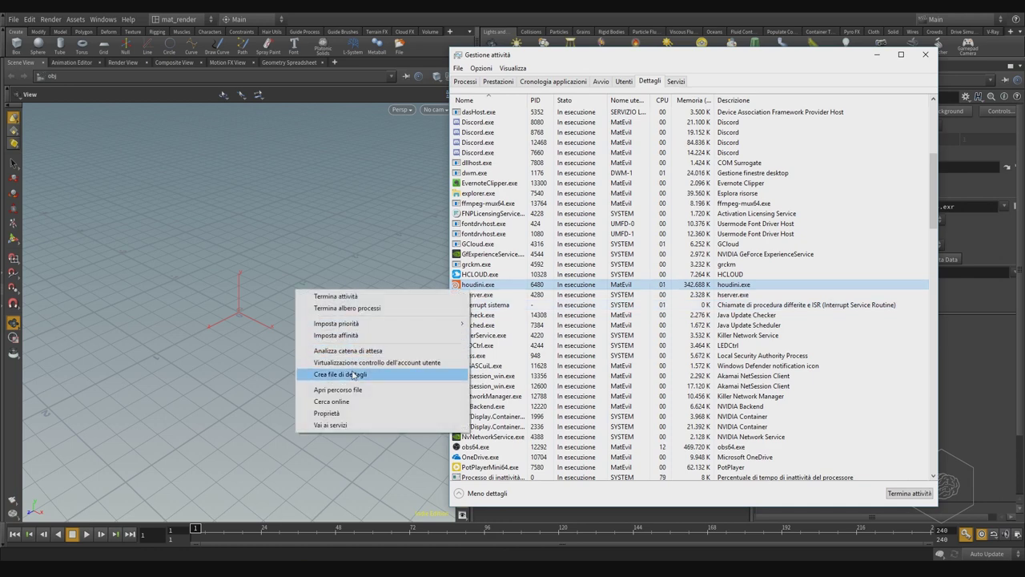
{"action": "mouse_move", "coordinate": [337, 323]}
{"action": "left_click", "coordinate": [360, 337]}
{"action": "left_click", "coordinate": [479, 130]}
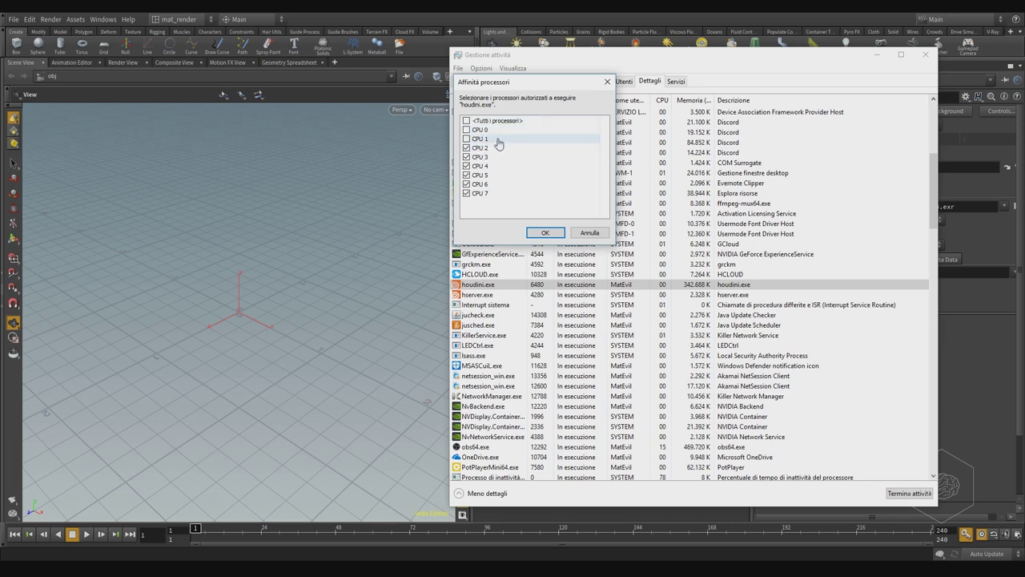
{"action": "left_click", "coordinate": [541, 233]}
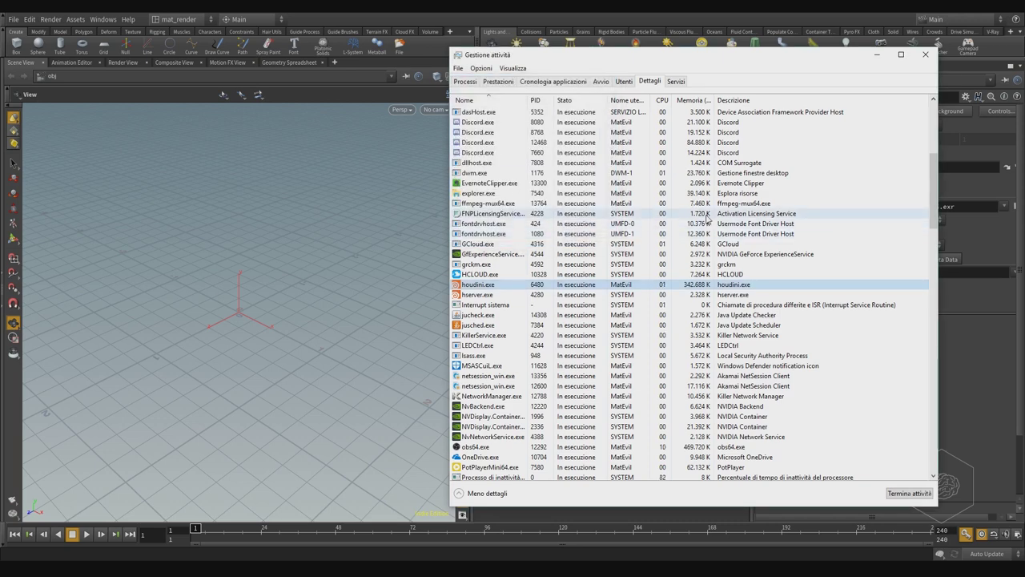
Return to Houdini and drag-select the mantra1 render node in /out.
{"action": "left_click", "coordinate": [702, 45]}
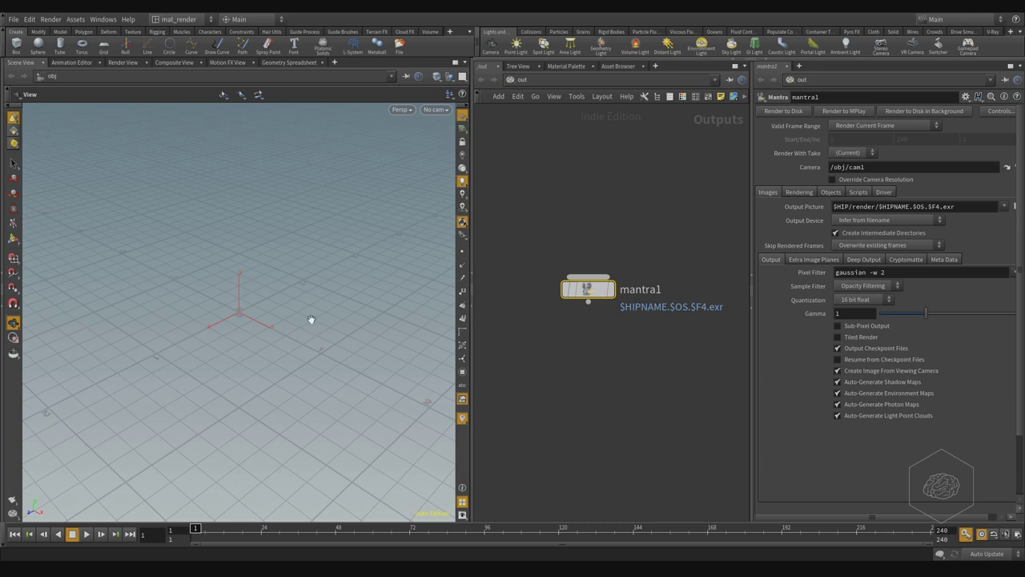
{"action": "left_click_drag", "start_coordinate": [633, 210], "coordinate": [541, 395]}
Create a grid, a sphere at the origin and a box, then orbit around them.
{"action": "key", "text": "Tab"}
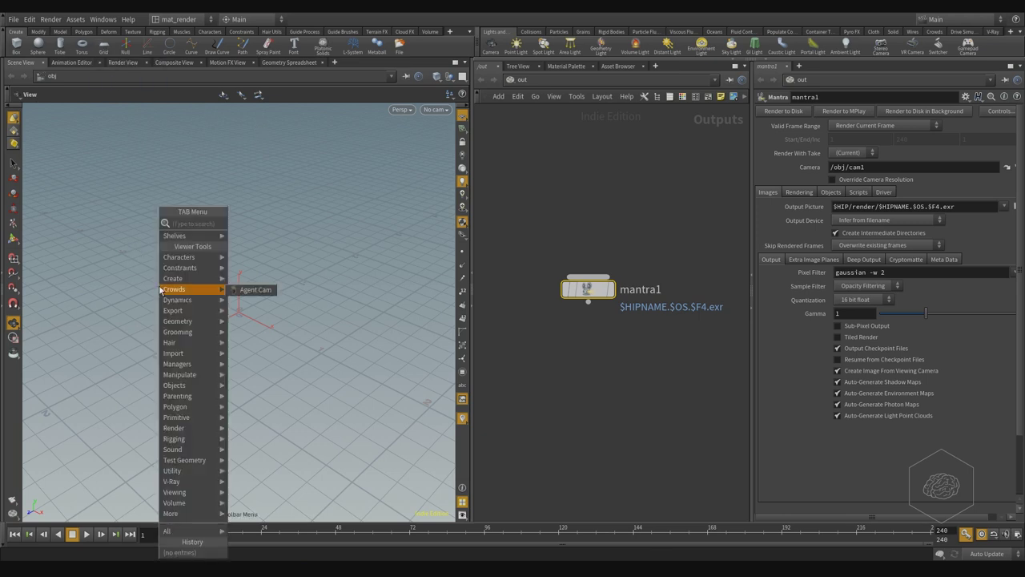
{"action": "type", "text": "grid"}
{"action": "key", "text": "Return"}
{"action": "key", "text": "Return"}
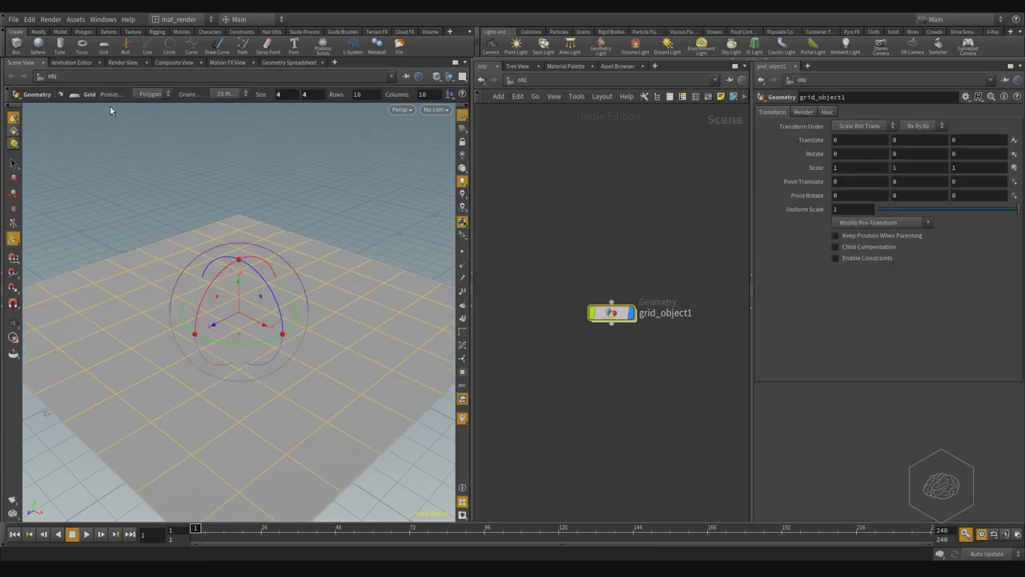
{"action": "left_click", "coordinate": [38, 44]}
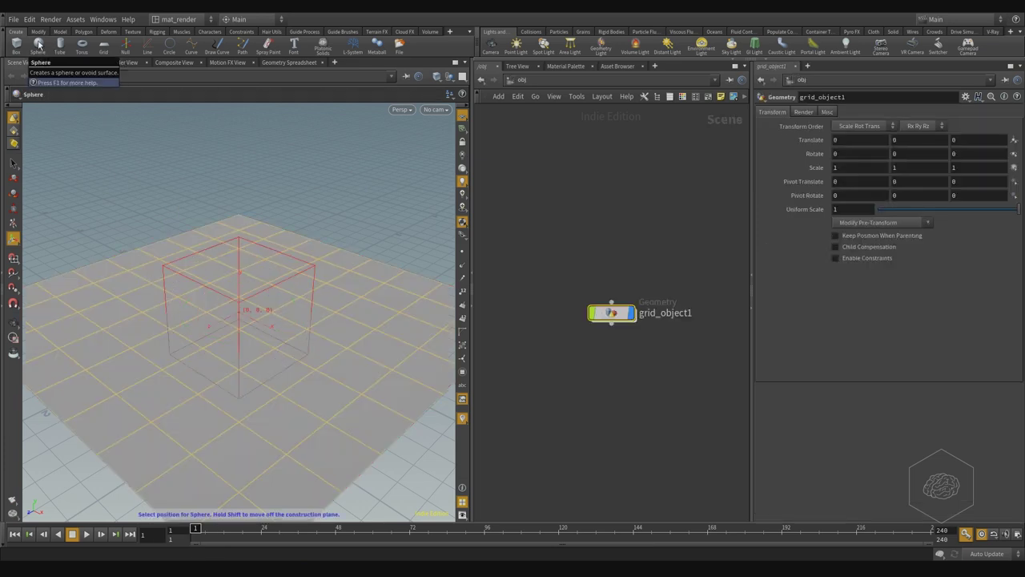
{"action": "key", "text": "Return"}
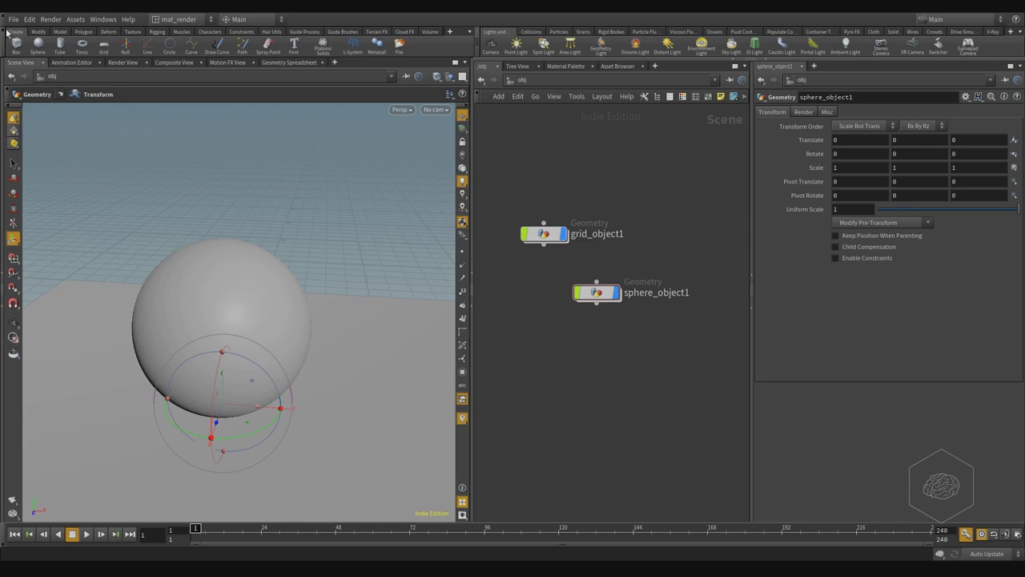
{"action": "left_click", "coordinate": [20, 46], "text": "ctrl"}
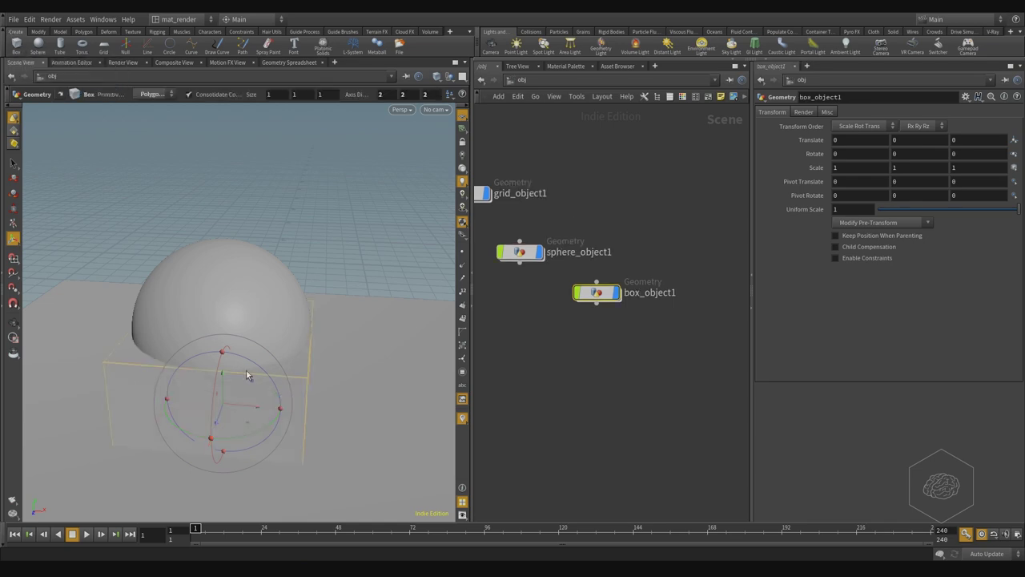
{"action": "mouse_move", "coordinate": [240, 347]}
{"action": "left_mouse_down"}
{"action": "mouse_move", "coordinate": [195, 396]}
{"action": "mouse_move", "coordinate": [304, 266]}
{"action": "mouse_move", "coordinate": [274, 282]}
{"action": "left_mouse_up"}
{"action": "scroll", "coordinate": [323, 272], "scroll_direction": "down", "scroll_amount": 2}
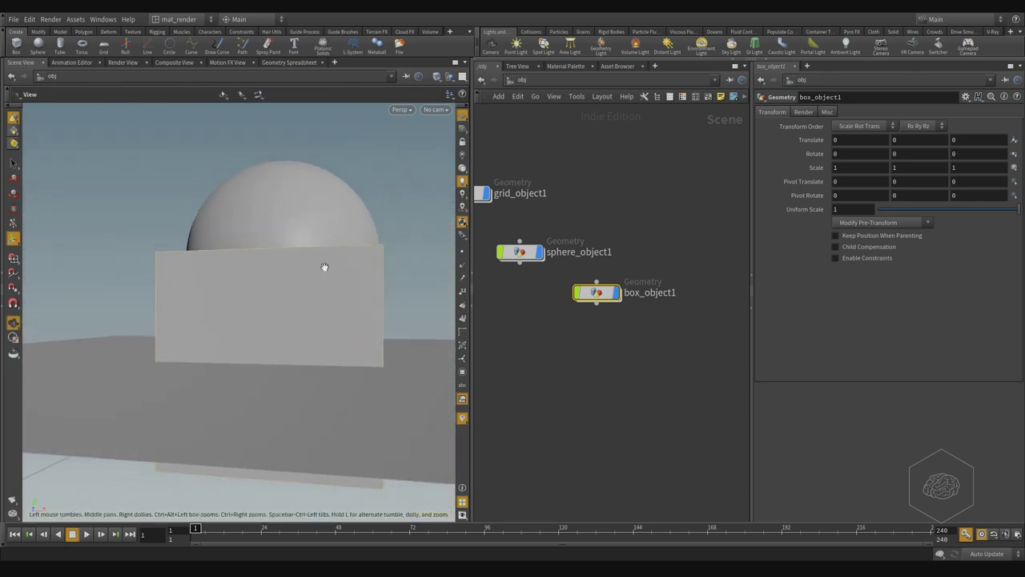
{"action": "mouse_move", "coordinate": [54, 346]}
{"action": "left_mouse_down"}
{"action": "mouse_move", "coordinate": [210, 309]}
{"action": "mouse_move", "coordinate": [197, 305]}
{"action": "left_mouse_up"}
{"action": "key", "text": "Return"}
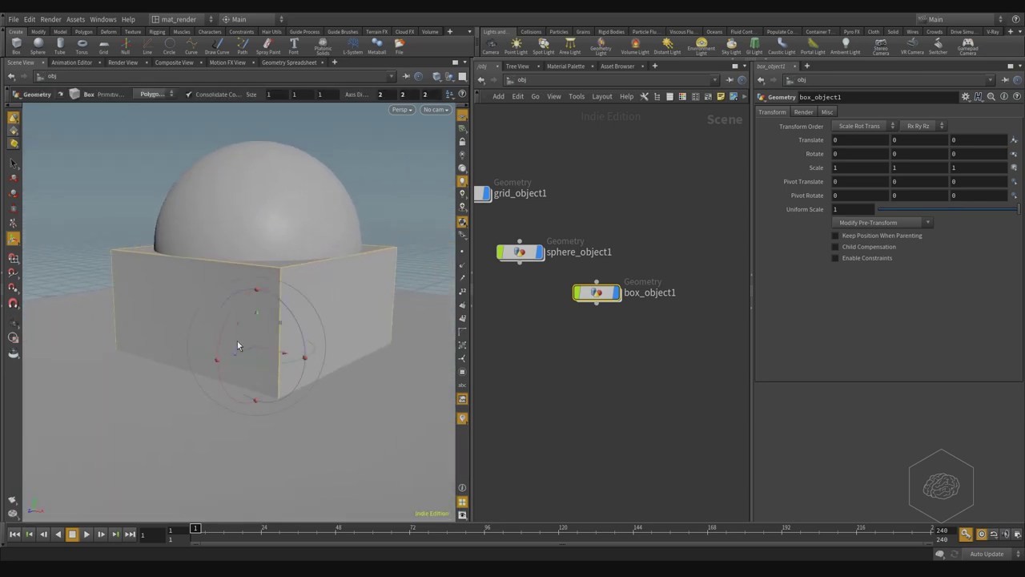
{"action": "middle_click_drag", "start_coordinate": [546, 335], "coordinate": [609, 352]}
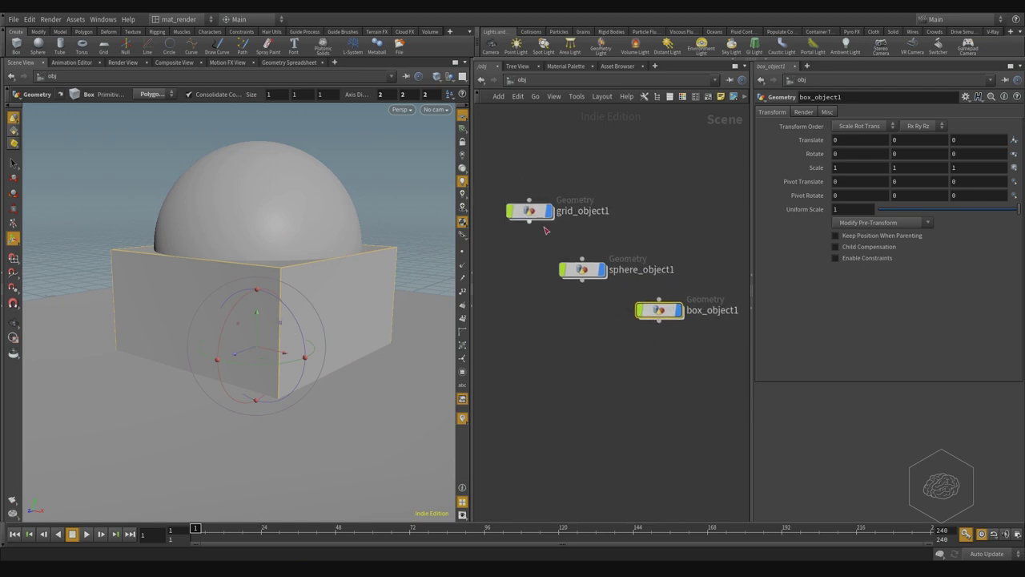
Inside box_object1, add a transform1 node wired below box1.
{"action": "double_click", "coordinate": [659, 310]}
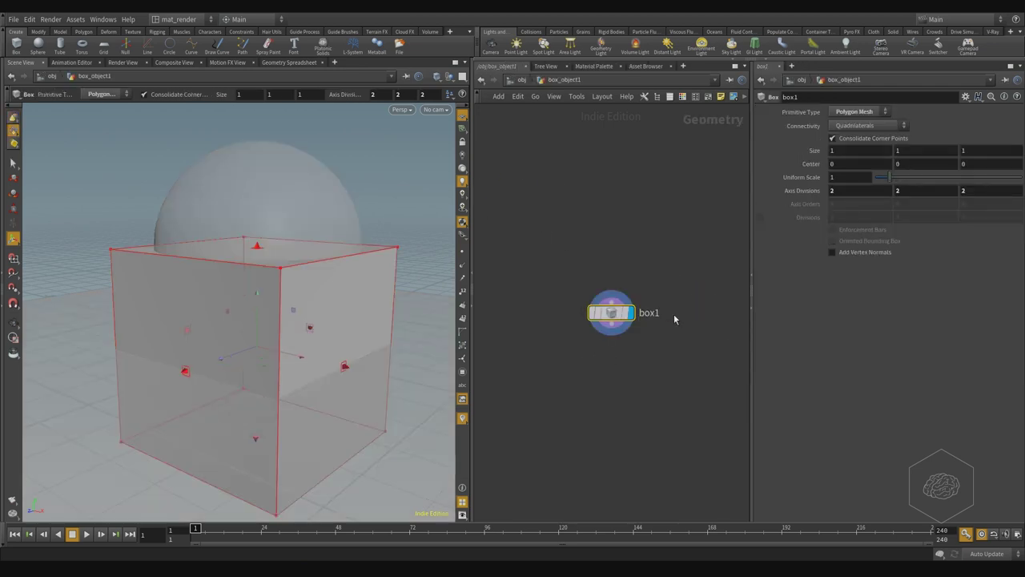
{"action": "left_click_drag", "start_coordinate": [654, 241], "coordinate": [513, 414]}
{"action": "key", "text": "Tab"}
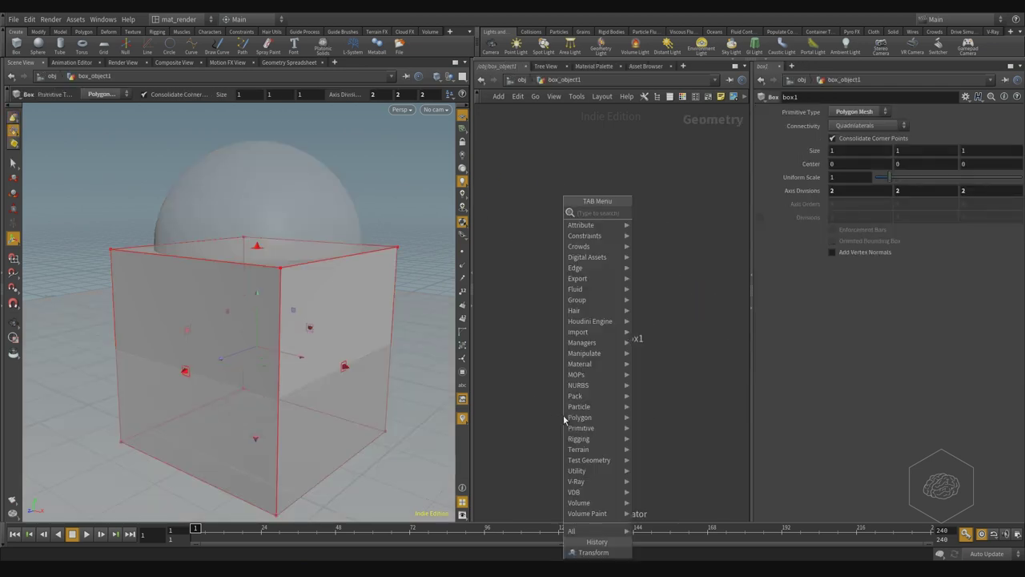
{"action": "type", "text": "trans"}
{"action": "key", "text": "Return"}
{"action": "left_click", "coordinate": [563, 415]}
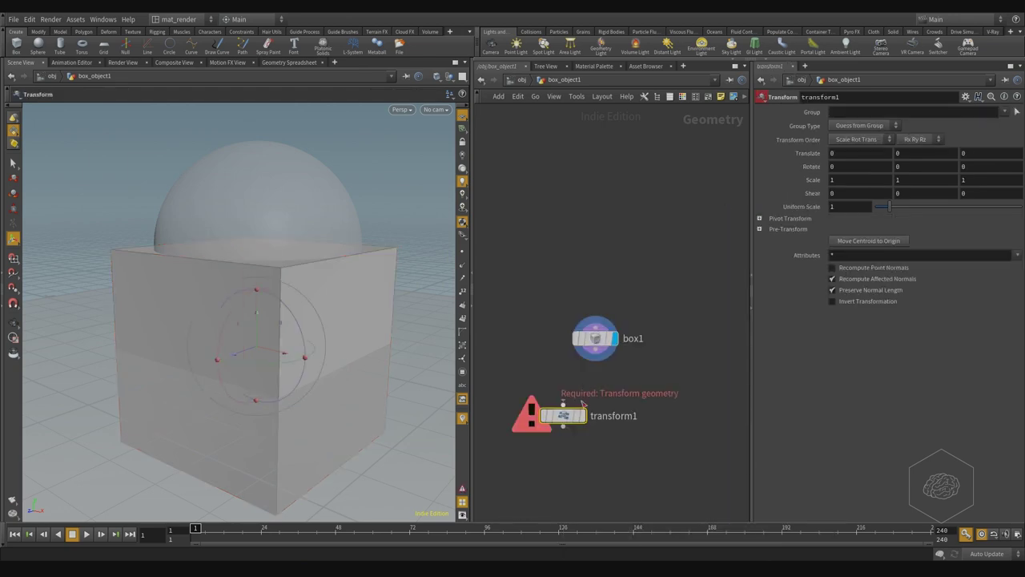
{"action": "left_click", "coordinate": [595, 361]}
{"action": "left_click", "coordinate": [563, 405]}
{"action": "key", "text": "u"}
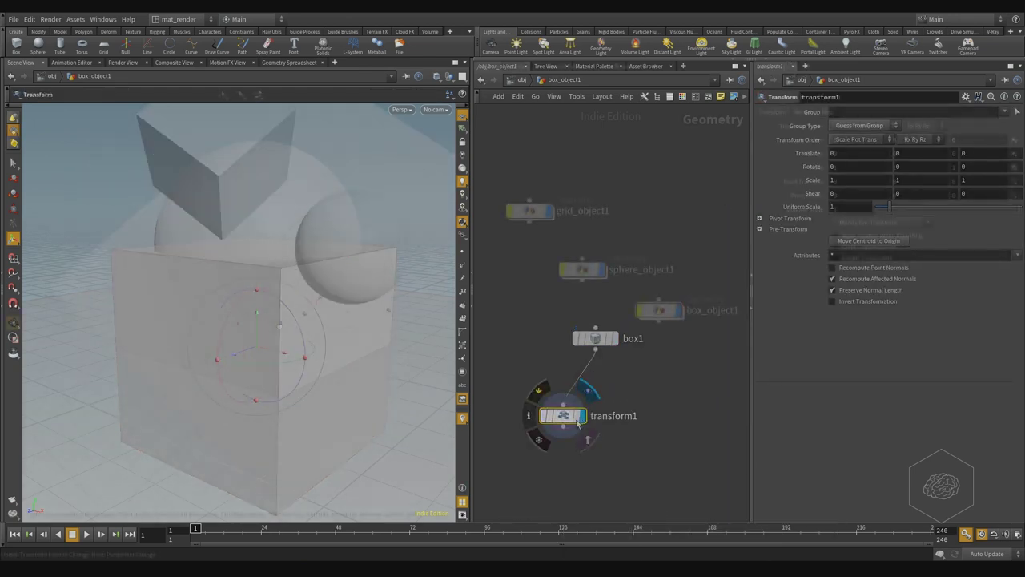
Scale the grid to about 2.45 in X and Z with the cage handle.
{"action": "mouse_move", "coordinate": [240, 321]}
{"action": "left_mouse_down"}
{"action": "mouse_move", "coordinate": [282, 278]}
{"action": "mouse_move", "coordinate": [360, 307]}
{"action": "mouse_move", "coordinate": [305, 299]}
{"action": "left_mouse_up"}
{"action": "left_click", "coordinate": [310, 296]}
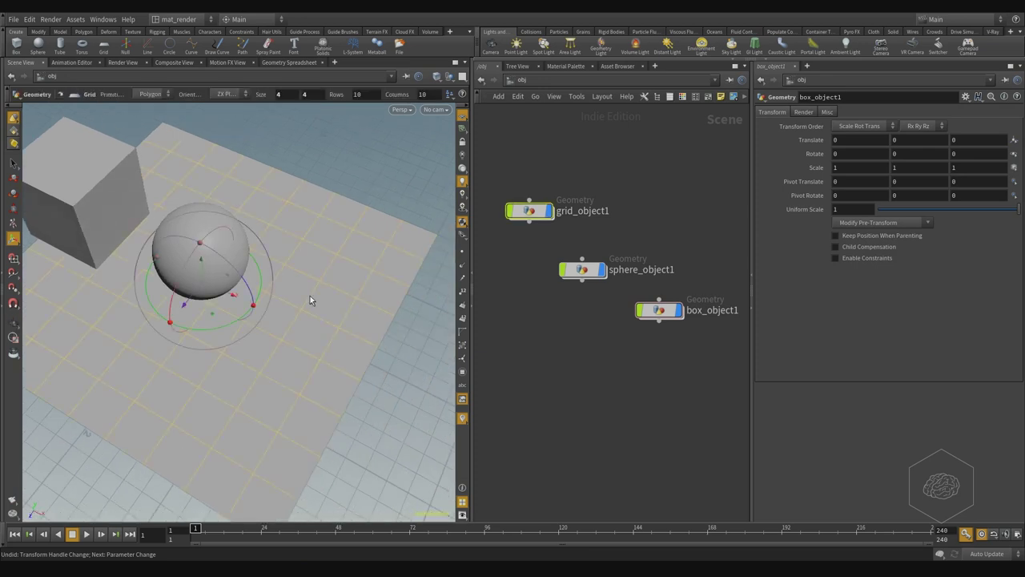
{"action": "key", "text": "y"}
{"action": "key", "text": "y"}
{"action": "key", "text": "y"}
{"action": "left_click_drag", "start_coordinate": [235, 315], "coordinate": [285, 375]}
{"action": "key", "text": "Escape"}
{"action": "mouse_move", "coordinate": [363, 242]}
{"action": "left_mouse_down"}
{"action": "mouse_move", "coordinate": [283, 174]}
{"action": "mouse_move", "coordinate": [355, 313]}
{"action": "mouse_move", "coordinate": [266, 281]}
{"action": "mouse_move", "coordinate": [275, 274]}
{"action": "mouse_move", "coordinate": [240, 336]}
{"action": "mouse_move", "coordinate": [250, 363]}
{"action": "left_mouse_up"}
{"action": "key", "text": "Escape"}
{"action": "key", "text": "Escape"}
Move the sphere along Z, away from the box.
{"action": "mouse_move", "coordinate": [383, 386]}
{"action": "left_mouse_down"}
{"action": "mouse_move", "coordinate": [286, 405]}
{"action": "mouse_move", "coordinate": [115, 301]}
{"action": "mouse_move", "coordinate": [243, 298]}
{"action": "left_mouse_up"}
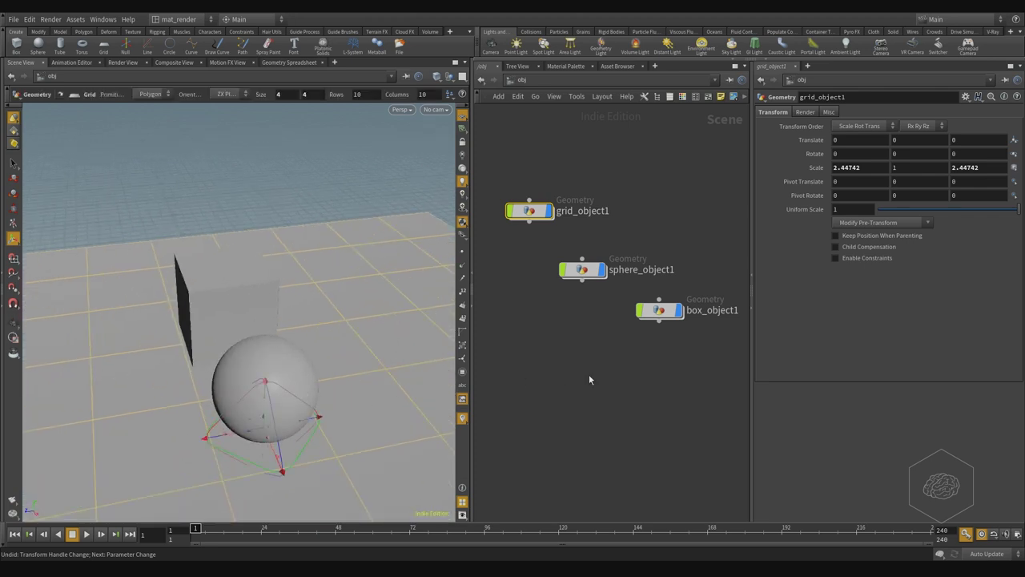
{"action": "left_click", "coordinate": [583, 269]}
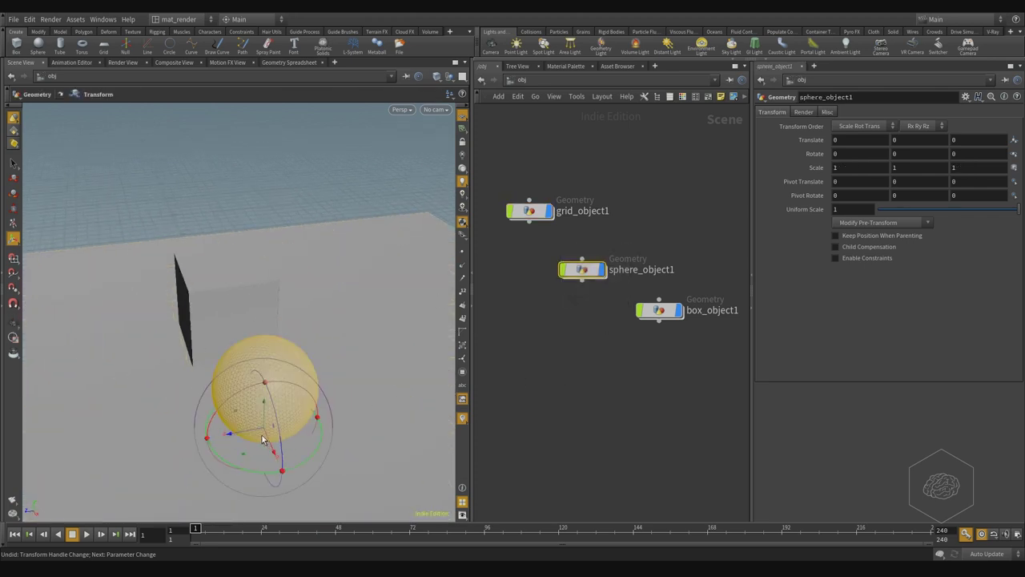
{"action": "mouse_move", "coordinate": [252, 434]}
{"action": "left_mouse_down"}
{"action": "mouse_move", "coordinate": [364, 423]}
{"action": "mouse_move", "coordinate": [379, 385]}
{"action": "mouse_move", "coordinate": [270, 267]}
{"action": "mouse_move", "coordinate": [270, 251]}
{"action": "mouse_move", "coordinate": [251, 247]}
{"action": "mouse_move", "coordinate": [241, 196]}
{"action": "left_mouse_up"}
{"action": "key", "text": "Escape"}
{"action": "key", "text": "d"}
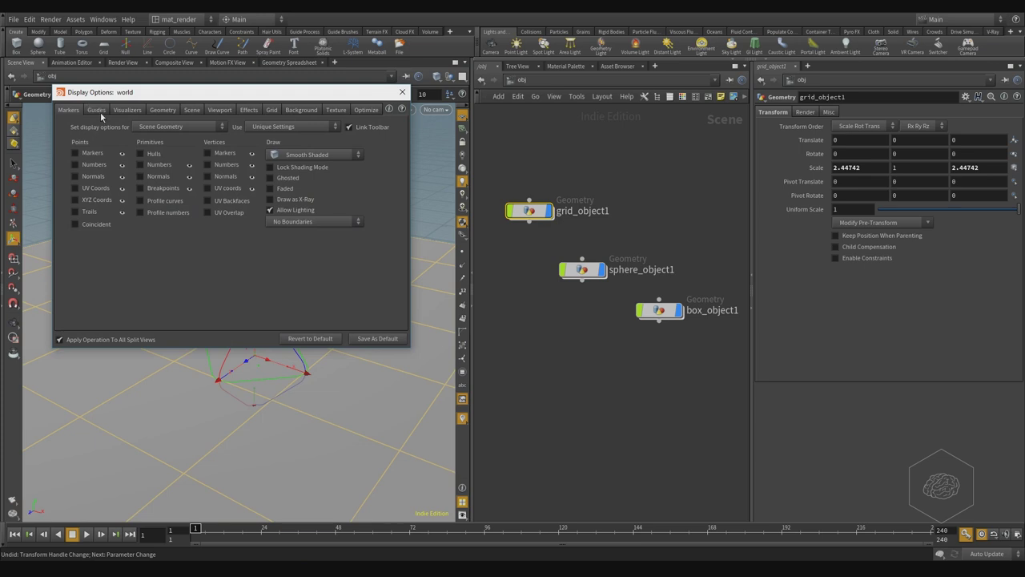
{"action": "left_click", "coordinate": [99, 112]}
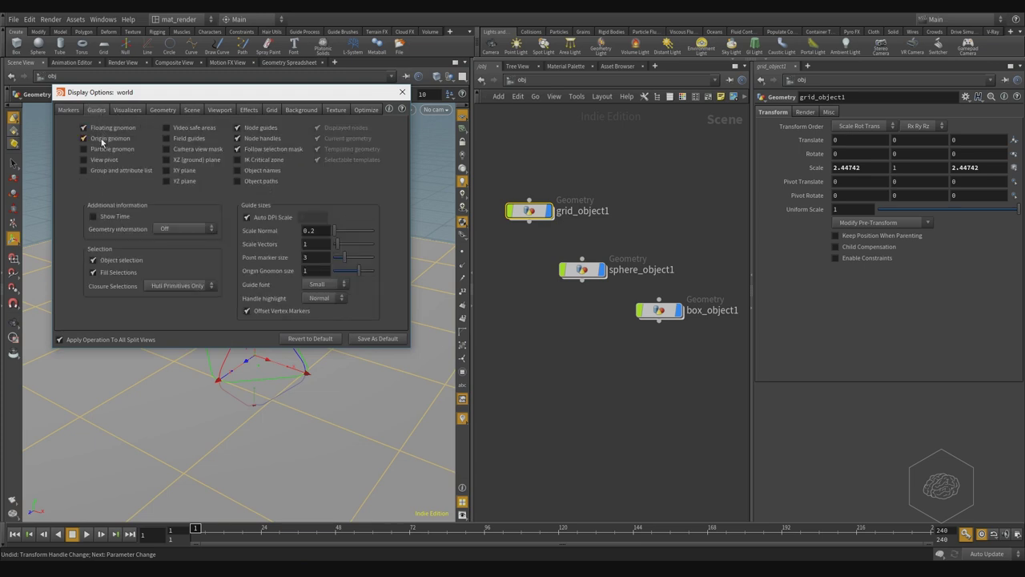
{"action": "key", "text": "d"}
{"action": "key", "text": "d"}
{"action": "left_click", "coordinate": [402, 92]}
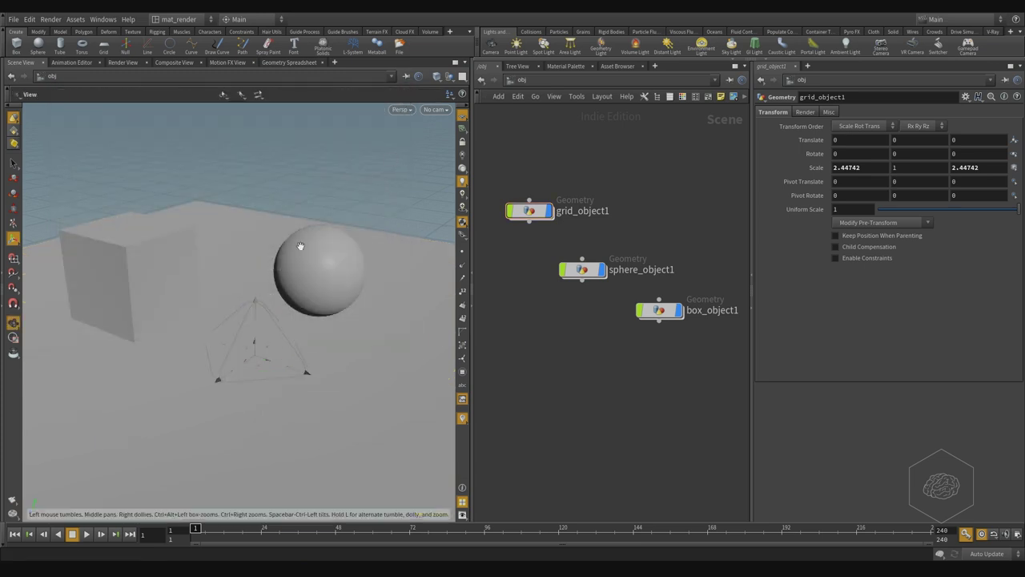
{"action": "left_click_drag", "start_coordinate": [200, 264], "coordinate": [244, 256]}
{"action": "middle_click_drag", "start_coordinate": [310, 270], "coordinate": [313, 242]}
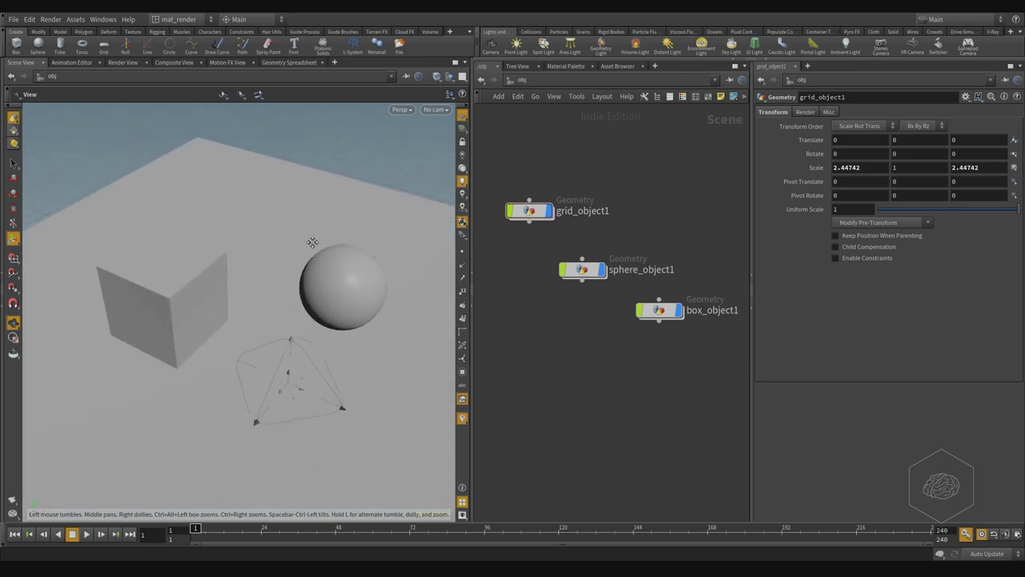
{"action": "key", "text": "Escape"}
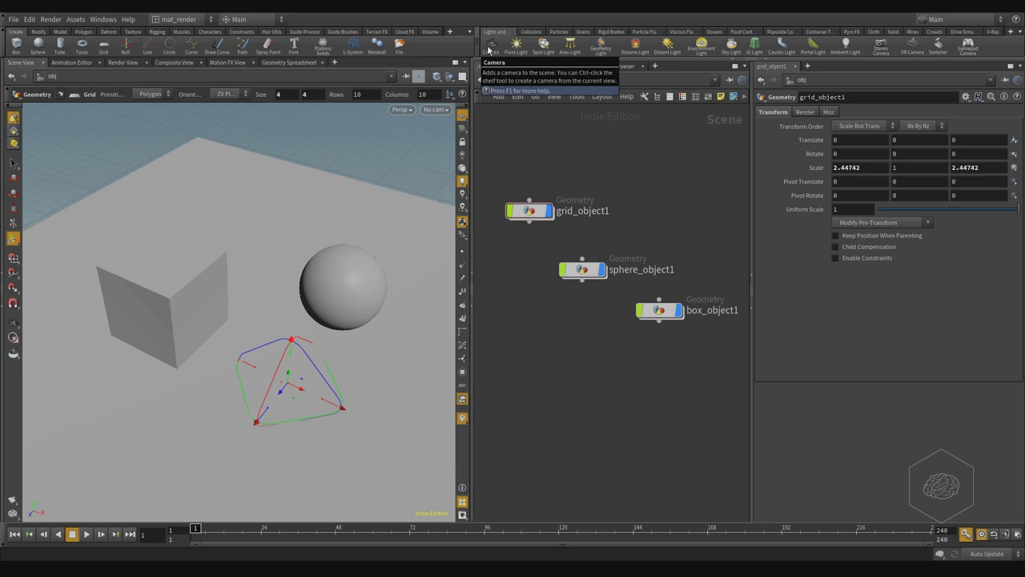
Create cam1 from the current view at about (1.66, 4.22, 3.47), then orbit out.
{"action": "left_click", "coordinate": [489, 50], "text": "ctrl"}
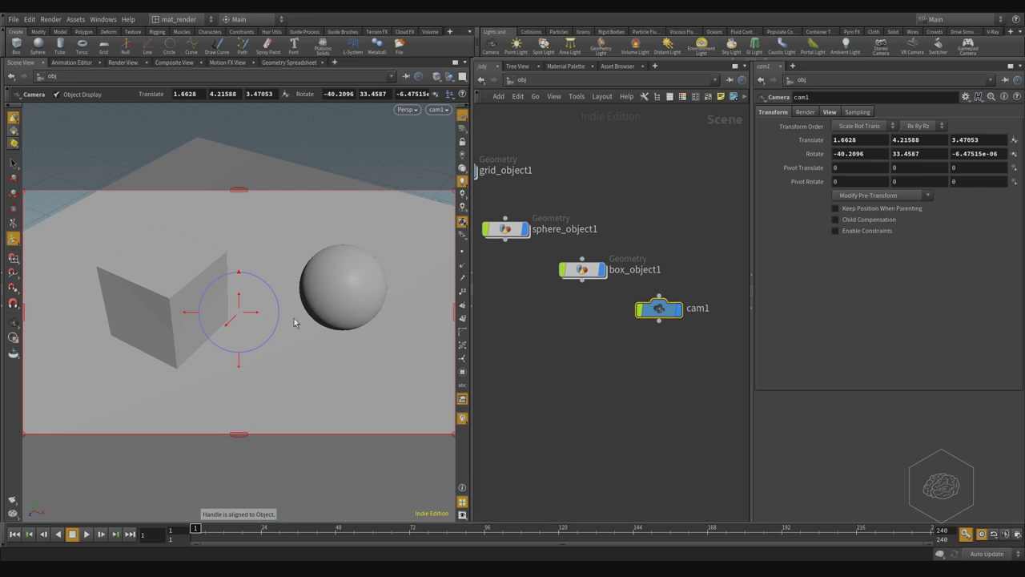
{"action": "left_click_drag", "start_coordinate": [321, 239], "coordinate": [305, 262], "text": "alt"}
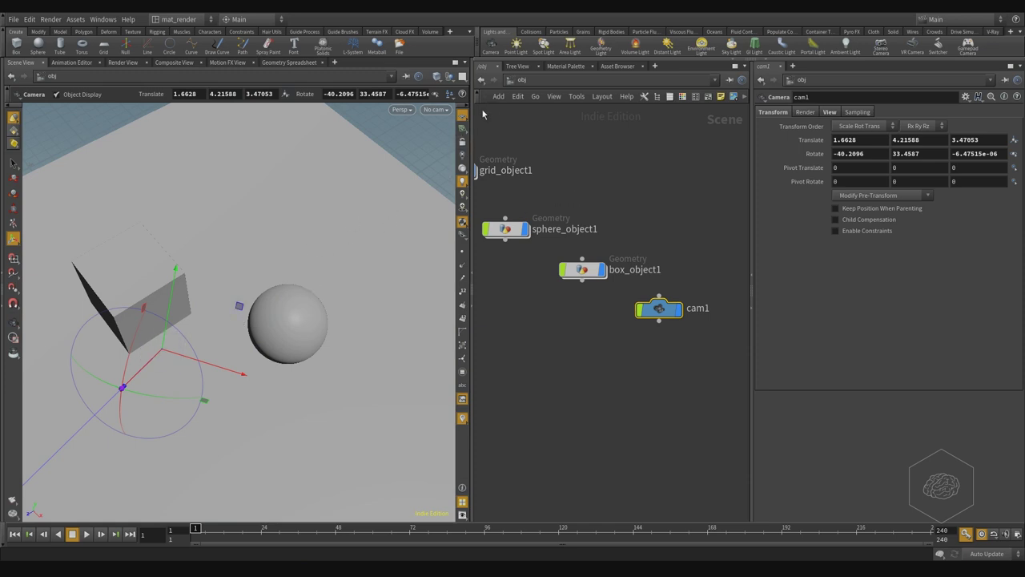
Look through cam1 and tumble and pan it to about (2.49, 4.59, 3.45), rotated -38°, 42°.
{"action": "left_click", "coordinate": [436, 109]}
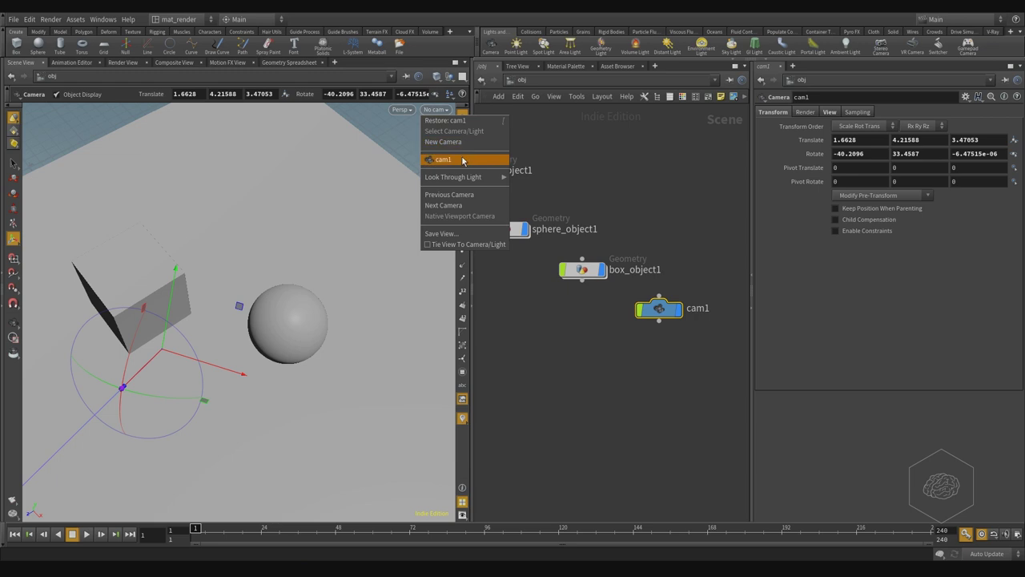
{"action": "left_click", "coordinate": [462, 159]}
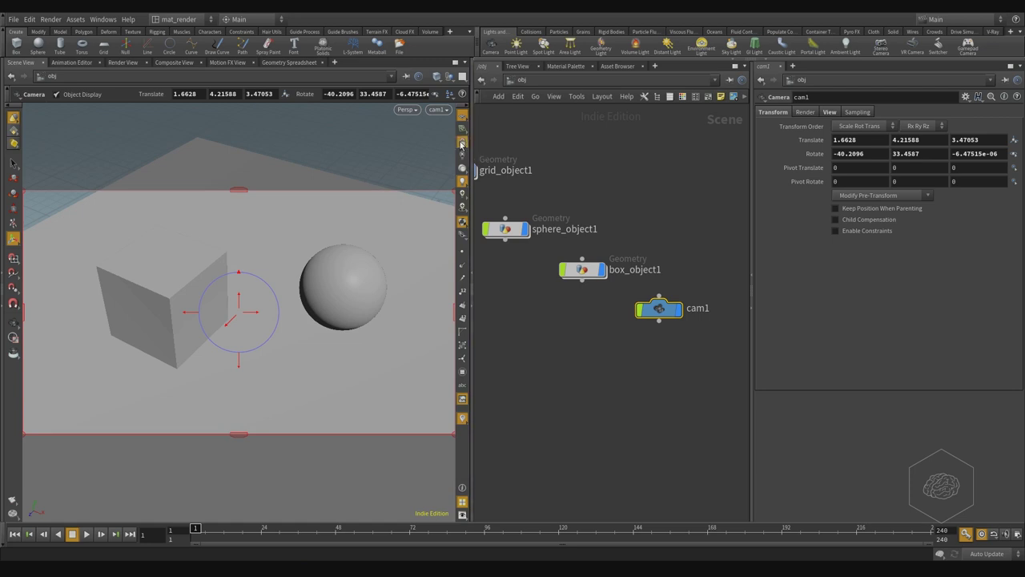
{"action": "key", "text": "Escape"}
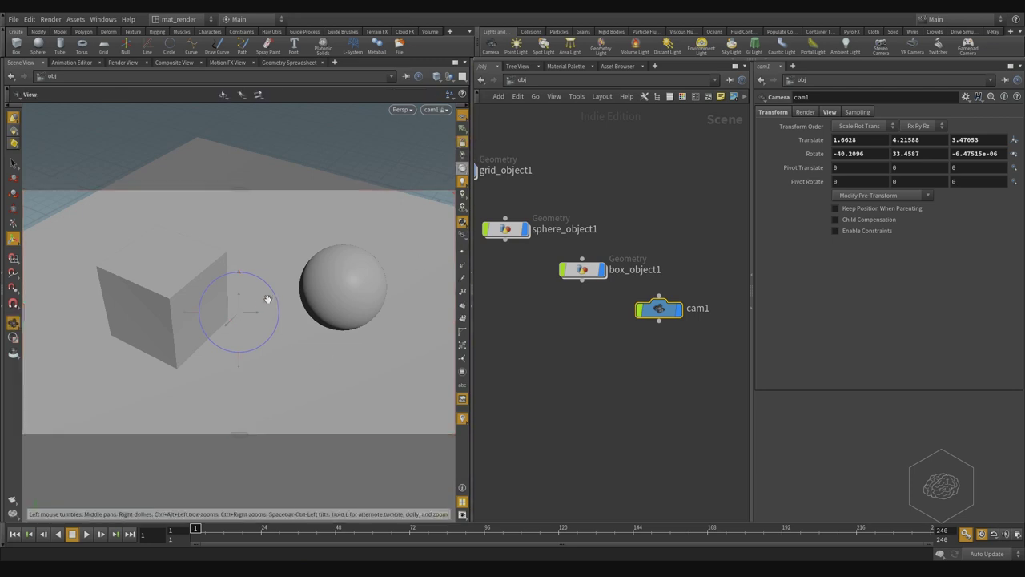
{"action": "mouse_move", "coordinate": [270, 293]}
{"action": "left_mouse_down"}
{"action": "mouse_move", "coordinate": [291, 260]}
{"action": "mouse_move", "coordinate": [170, 289]}
{"action": "mouse_move", "coordinate": [264, 259]}
{"action": "mouse_move", "coordinate": [251, 273]}
{"action": "mouse_move", "coordinate": [297, 274]}
{"action": "mouse_move", "coordinate": [248, 320]}
{"action": "mouse_move", "coordinate": [286, 304]}
{"action": "mouse_move", "coordinate": [280, 318]}
{"action": "mouse_move", "coordinate": [305, 309]}
{"action": "left_mouse_up"}
{"action": "middle_click_drag", "start_coordinate": [304, 310], "coordinate": [286, 340]}
{"action": "key", "text": "Escape"}
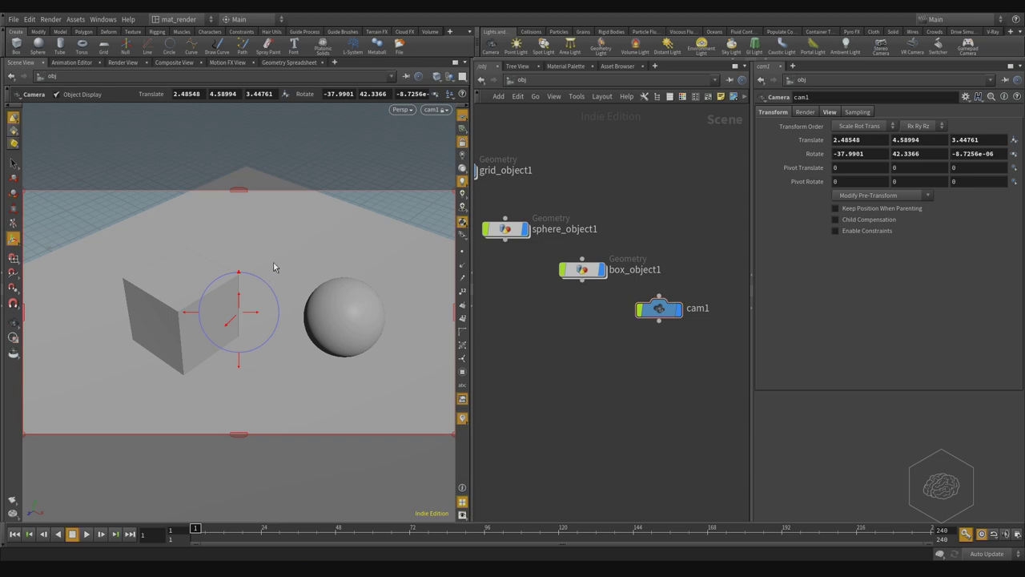
Open the Color Settings window from the Edit menu and move it down from the top.
{"action": "left_click", "coordinate": [30, 21]}
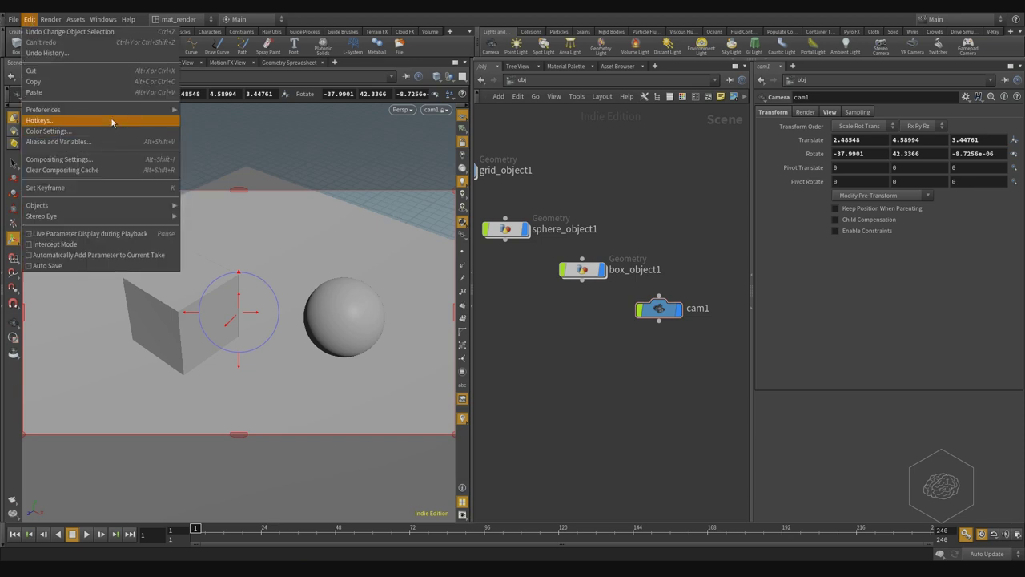
{"action": "left_click", "coordinate": [118, 141]}
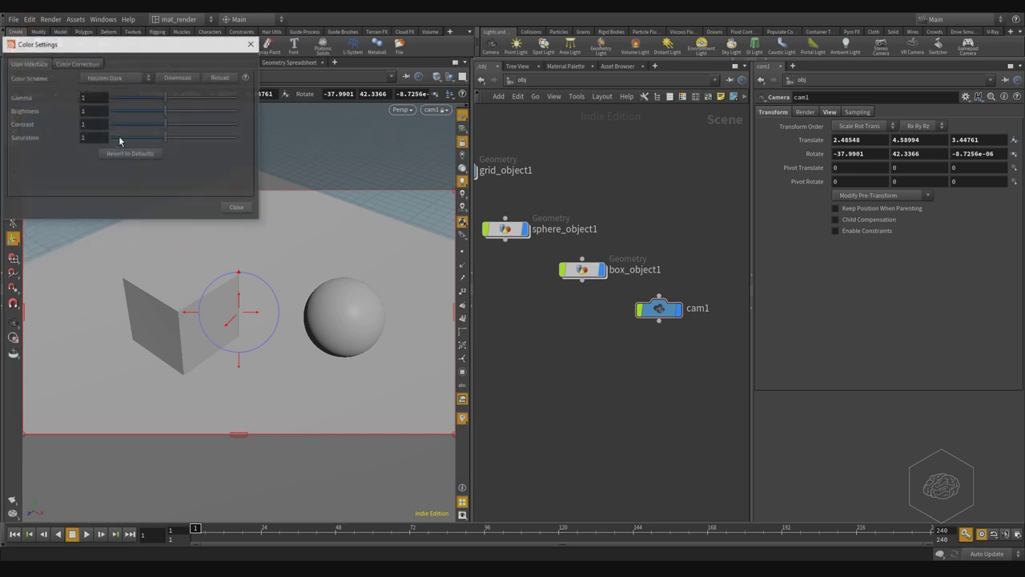
{"action": "left_click_drag", "start_coordinate": [147, 43], "coordinate": [434, 208]}
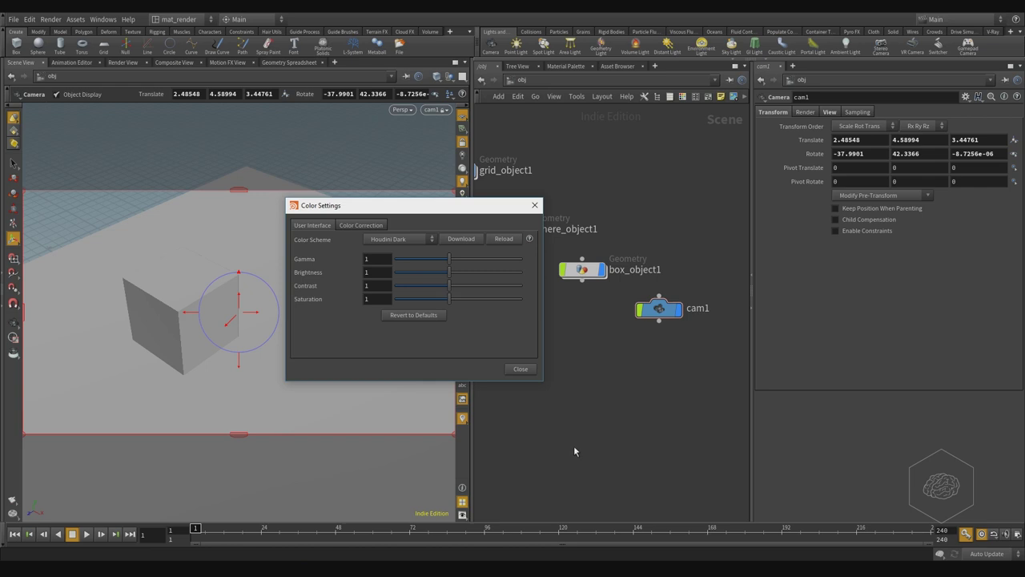
Try the Houdini Light colour scheme, then switch the interface to Houdini Pro.
{"action": "left_click", "coordinate": [407, 239]}
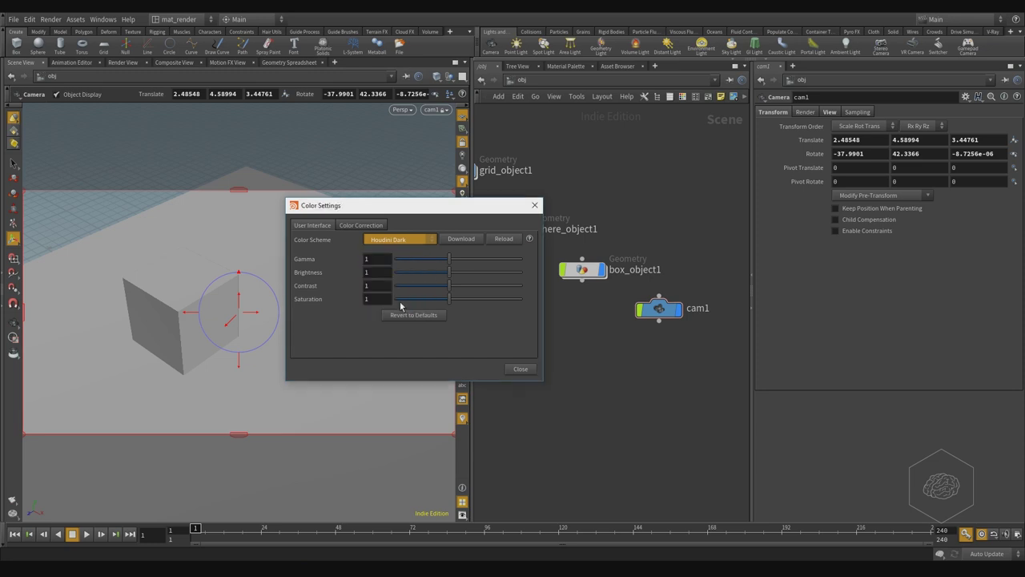
{"action": "left_click", "coordinate": [401, 304]}
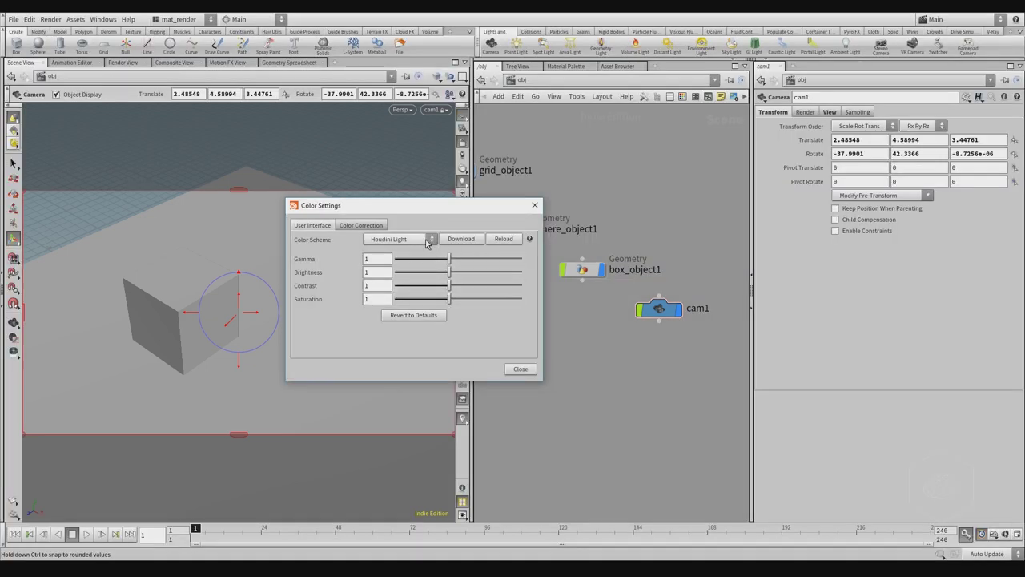
{"action": "left_click", "coordinate": [431, 239]}
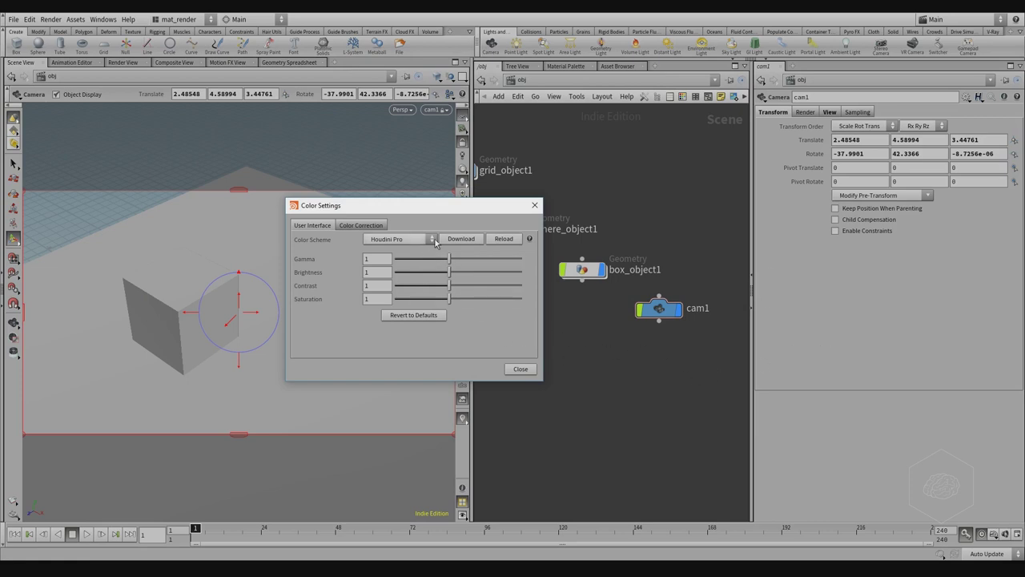
{"action": "left_click", "coordinate": [460, 239]}
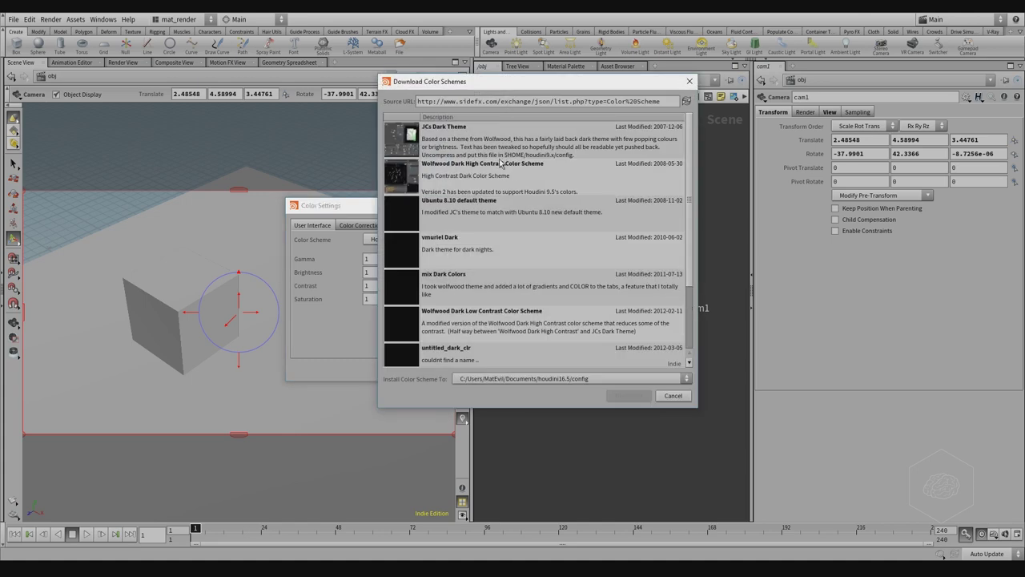
{"action": "scroll", "coordinate": [505, 193], "scroll_direction": "down", "scroll_amount": 1}
{"action": "scroll", "coordinate": [507, 210], "scroll_direction": "down", "scroll_amount": 1}
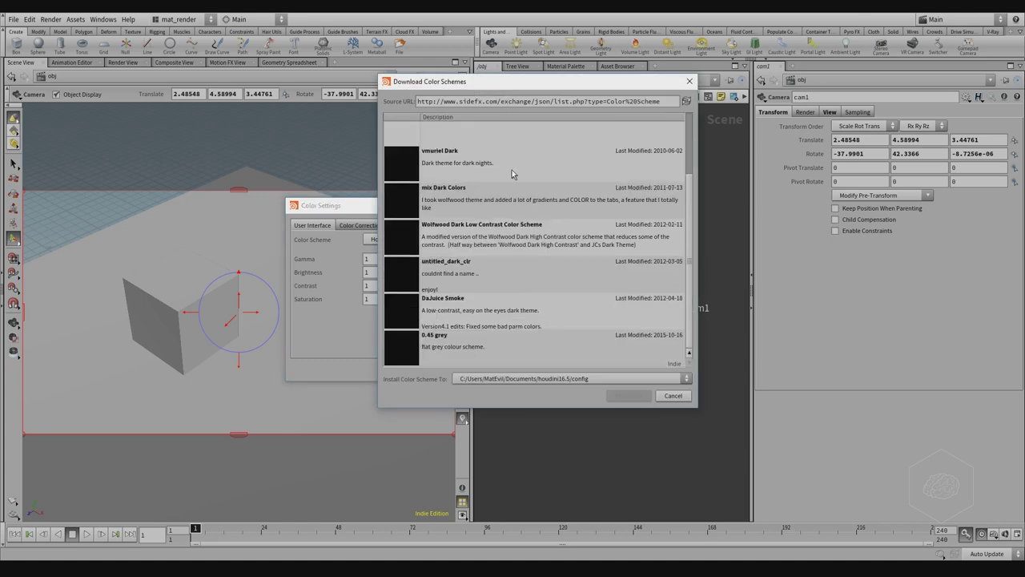
{"action": "scroll", "coordinate": [503, 324], "scroll_direction": "up", "scroll_amount": 2}
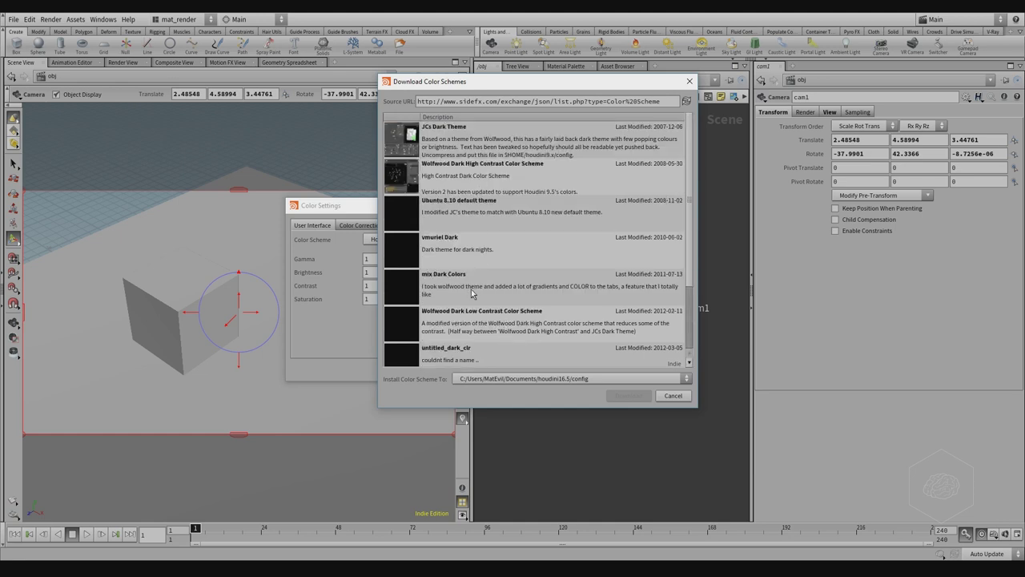
{"action": "left_click", "coordinate": [690, 82]}
Cycle the colour scheme through JCs Dark, Smoke v4.1 and WW_Dark LowCon, ending on Houdini Dark.
{"action": "left_click", "coordinate": [399, 239]}
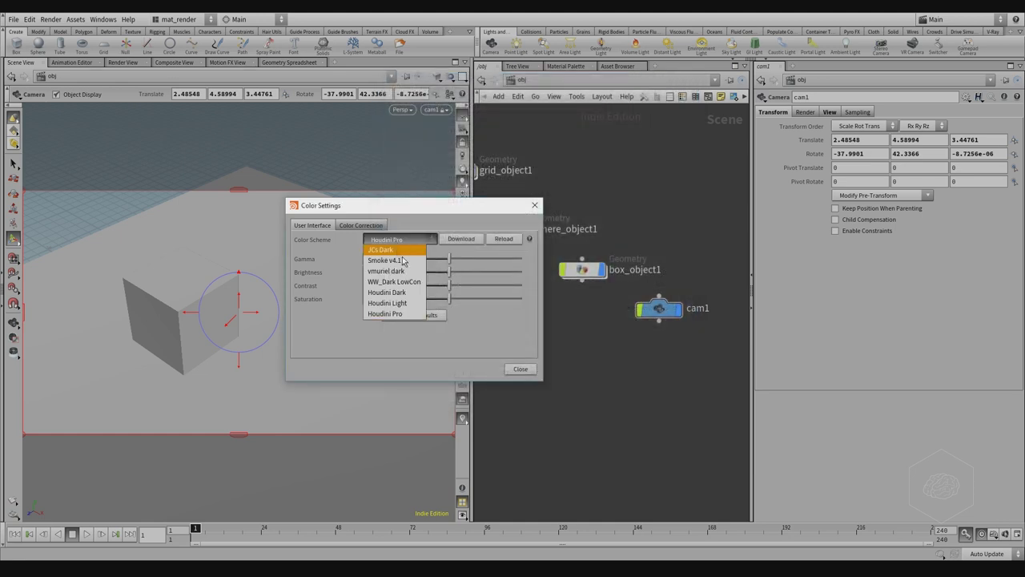
{"action": "left_click", "coordinate": [400, 250]}
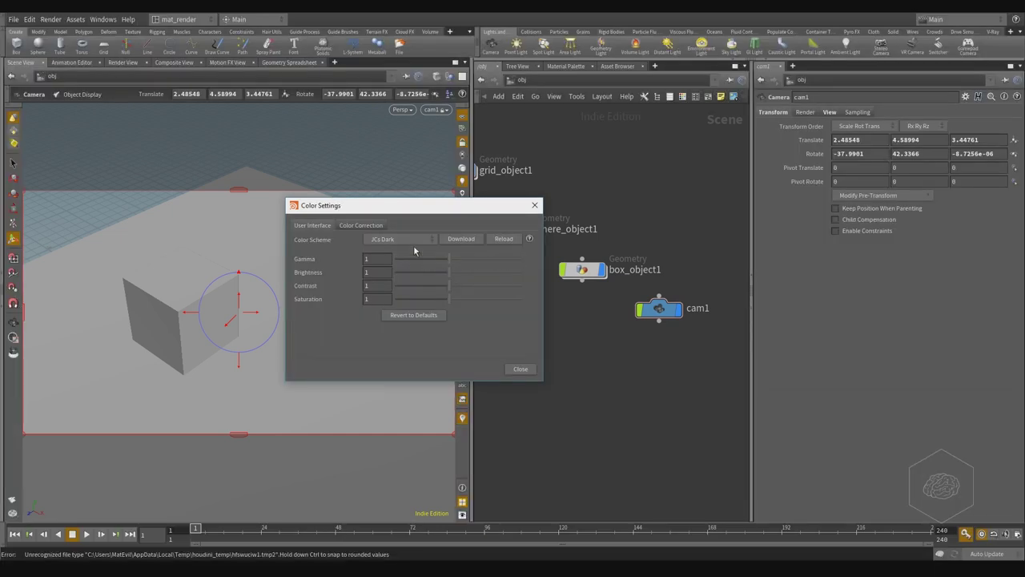
{"action": "left_click", "coordinate": [396, 241]}
{"action": "left_click", "coordinate": [395, 261]}
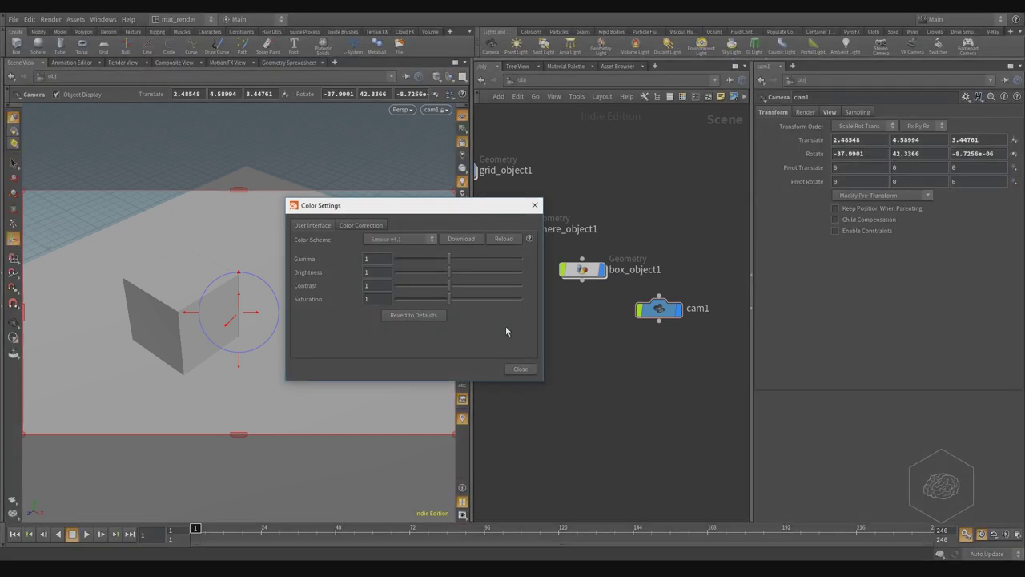
{"action": "left_click", "coordinate": [398, 239]}
{"action": "left_click", "coordinate": [393, 282]}
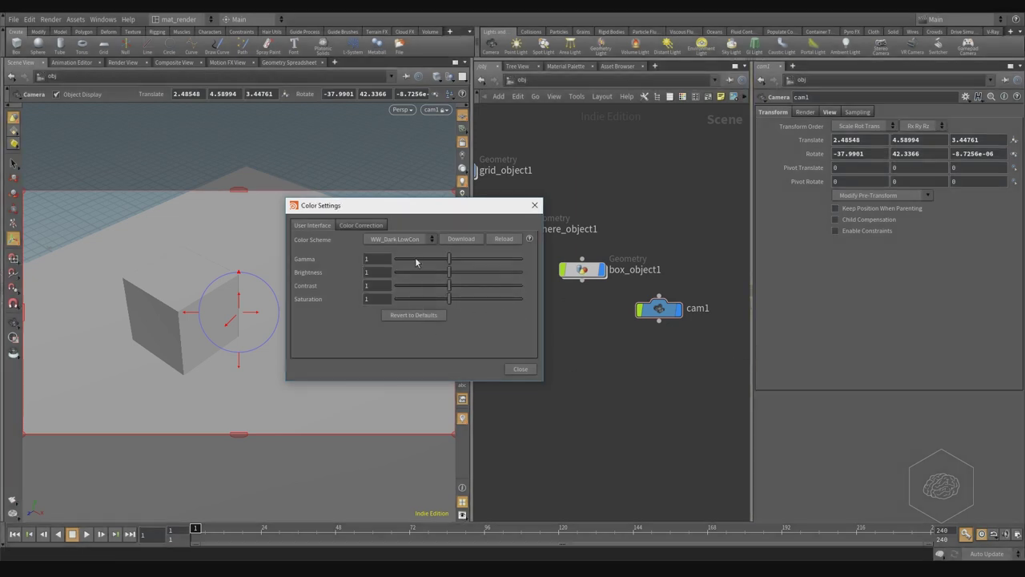
{"action": "left_click", "coordinate": [415, 241]}
{"action": "left_click", "coordinate": [409, 291]}
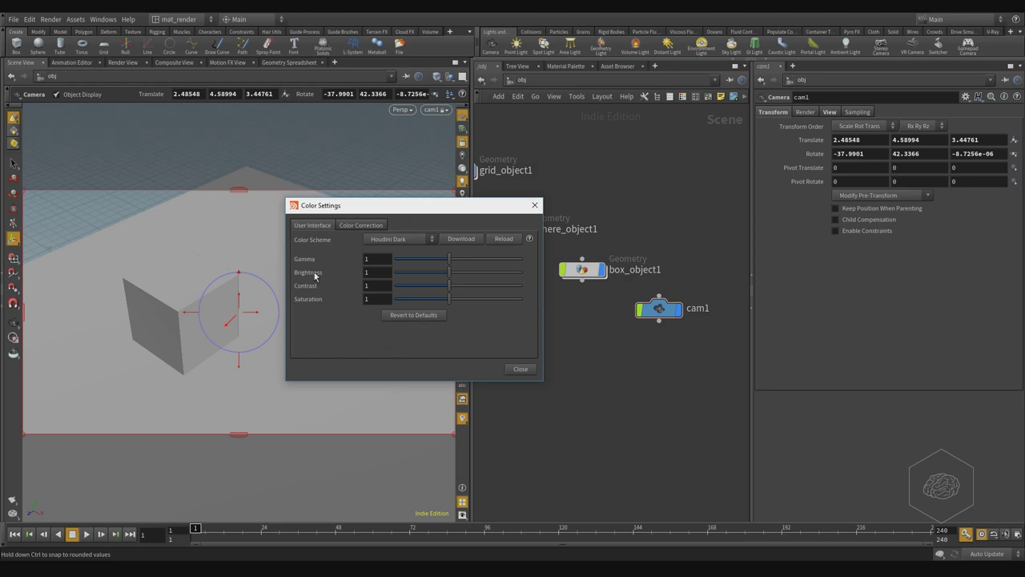
{"action": "left_click_drag", "start_coordinate": [426, 264], "coordinate": [507, 263]}
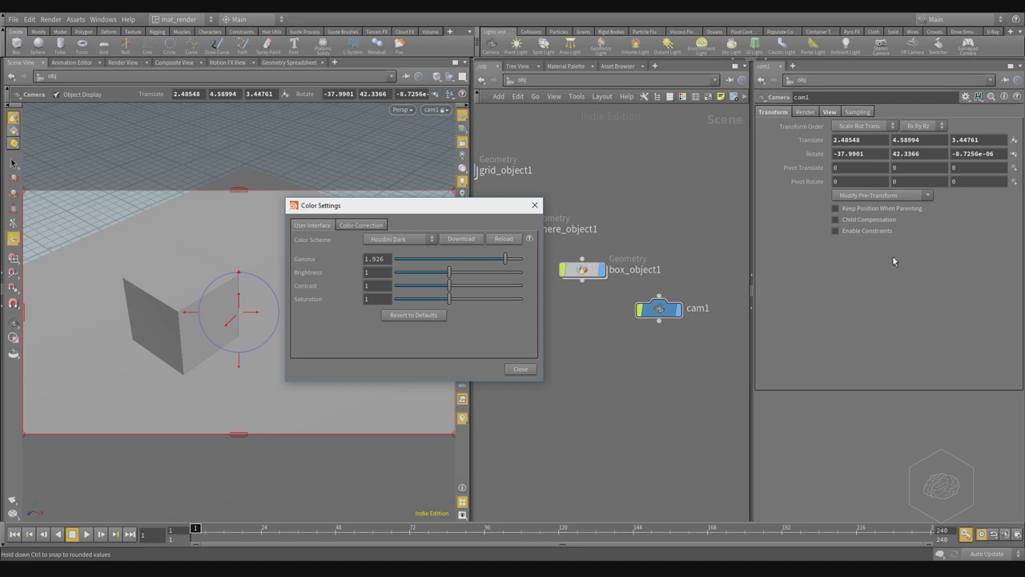
{"action": "double_click", "coordinate": [377, 258]}
{"action": "key", "text": "BackSpace"}
{"action": "type", "text": "1"}
{"action": "key", "text": "Return"}
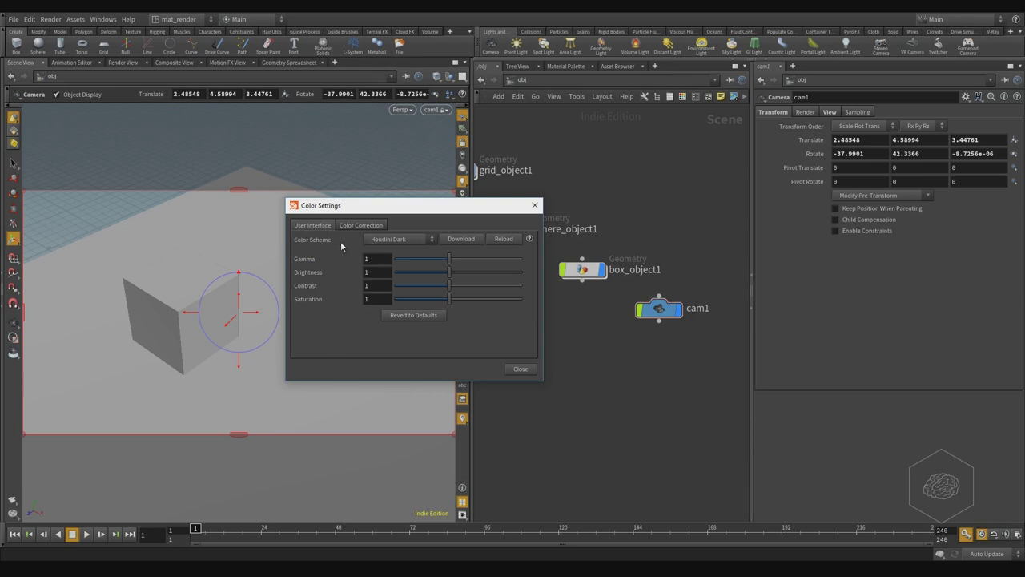
On the Color Correction tab, set Gamma to 1 then 2.2, and check the empty LUT list.
{"action": "left_click", "coordinate": [348, 228]}
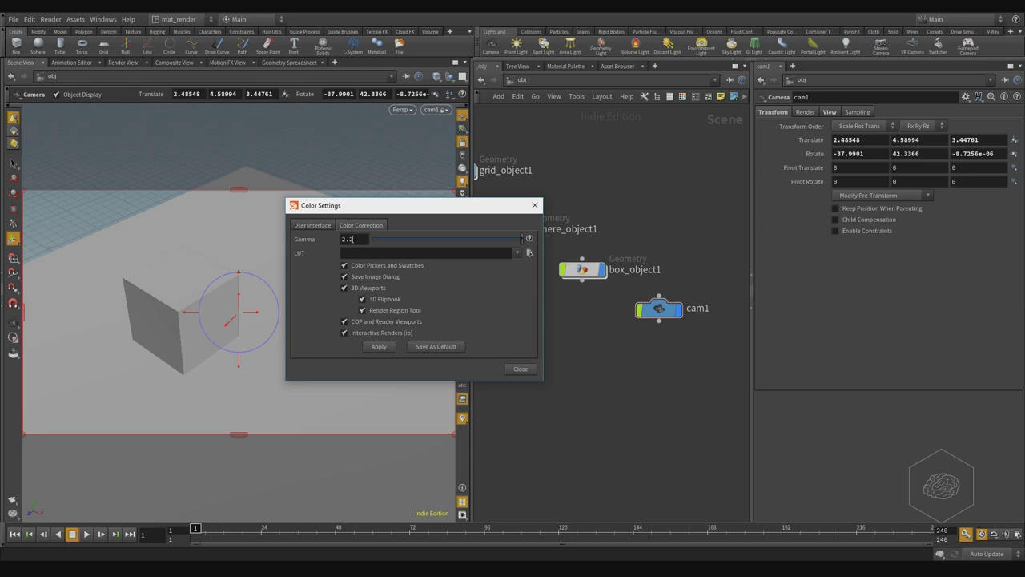
{"action": "mouse_move", "coordinate": [356, 238]}
{"action": "left_mouse_down"}
{"action": "mouse_move", "coordinate": [249, 239]}
{"action": "mouse_move", "coordinate": [262, 240]}
{"action": "left_mouse_up"}
{"action": "type", "text": "1"}
{"action": "key", "text": "Return"}
{"action": "left_click_drag", "start_coordinate": [352, 238], "coordinate": [306, 243]}
{"action": "type", "text": "2.2"}
{"action": "key", "text": "Return"}
{"action": "left_click", "coordinate": [516, 252]}
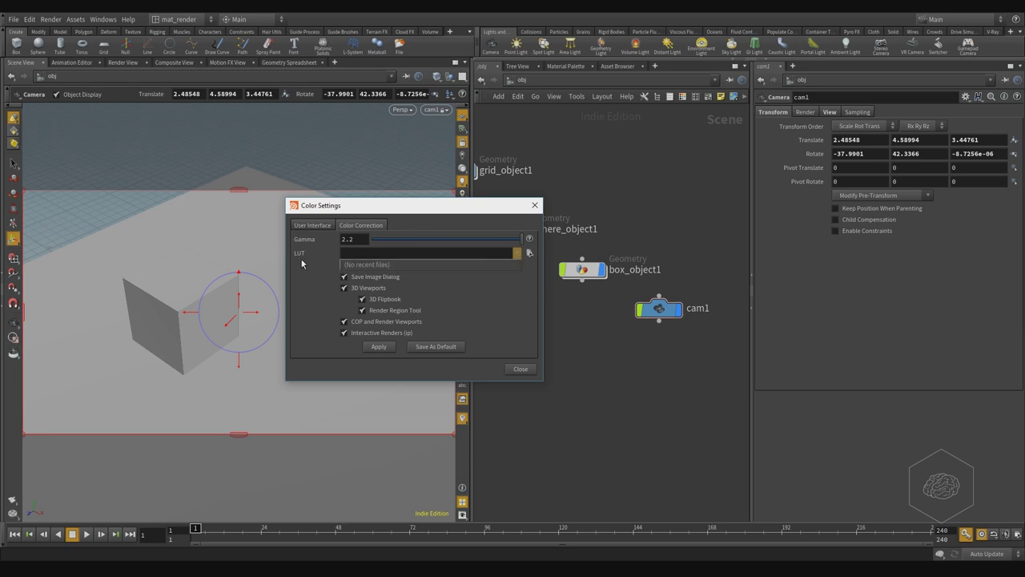
{"action": "left_click", "coordinate": [382, 311]}
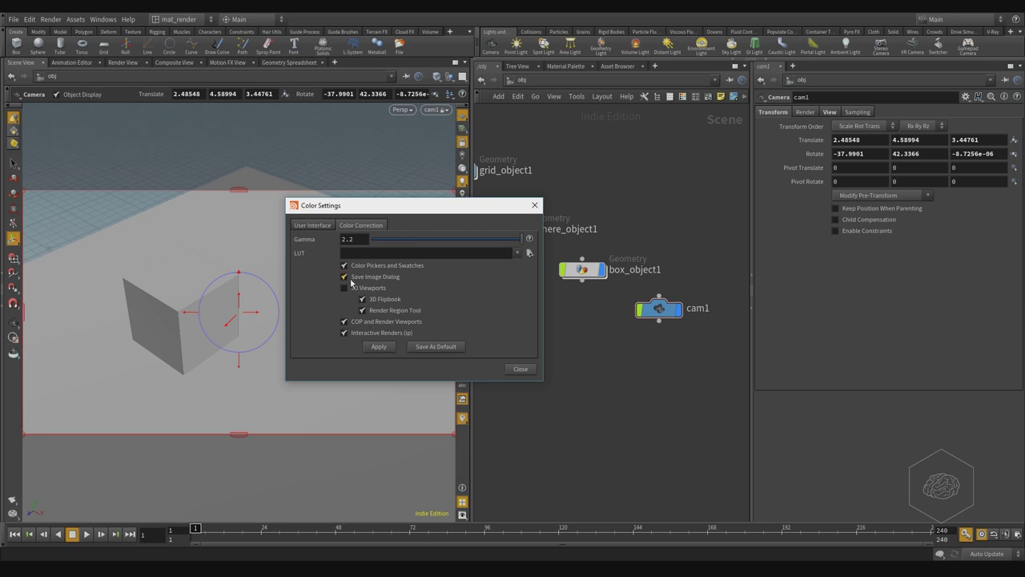
Apply the settings, then enable 3D Viewports correction and apply gamma 2.2 again.
{"action": "left_click", "coordinate": [374, 348]}
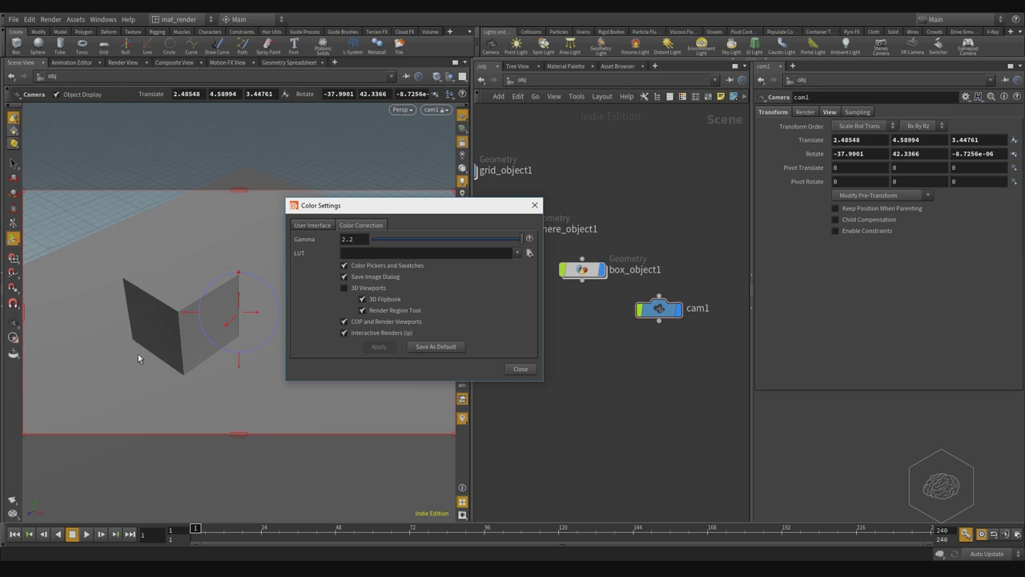
{"action": "left_click", "coordinate": [346, 288]}
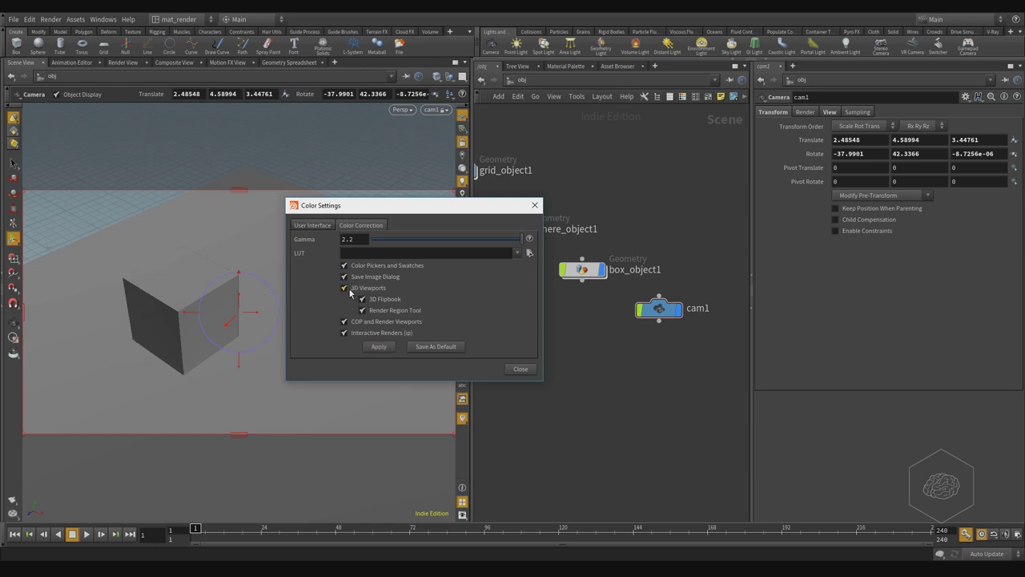
{"action": "left_click", "coordinate": [389, 351]}
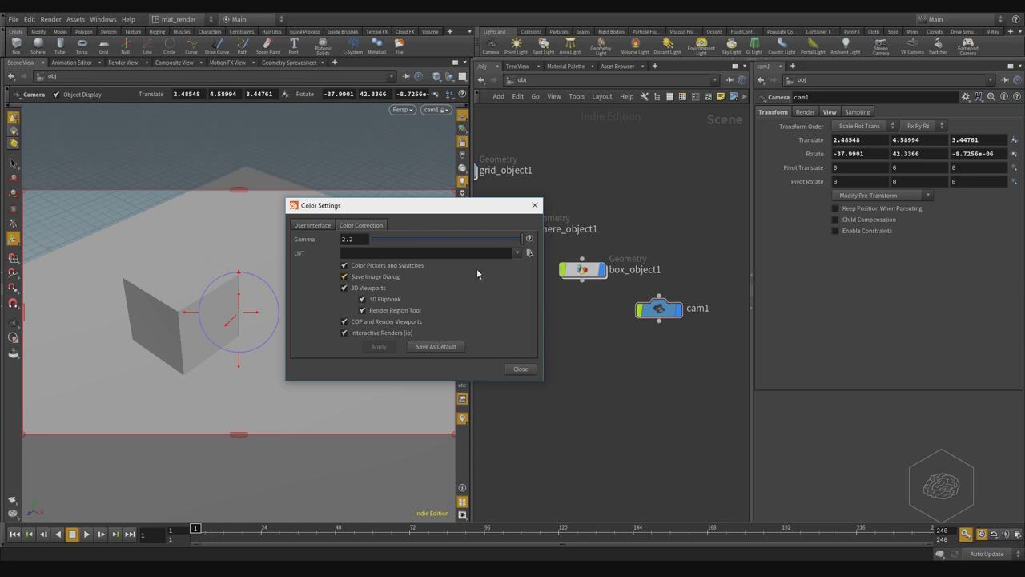
Close the Color Settings window.
{"action": "left_click", "coordinate": [516, 371]}
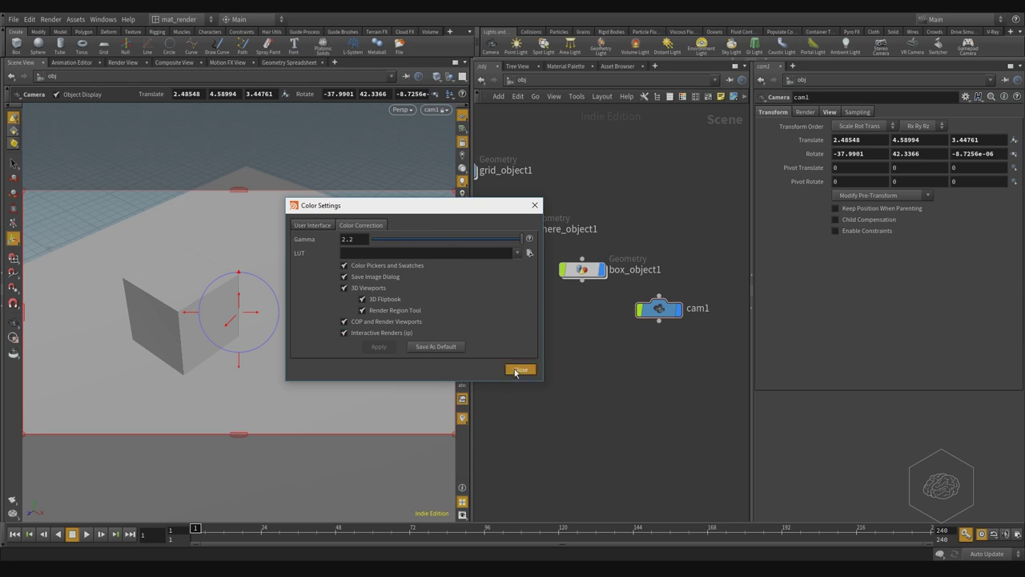